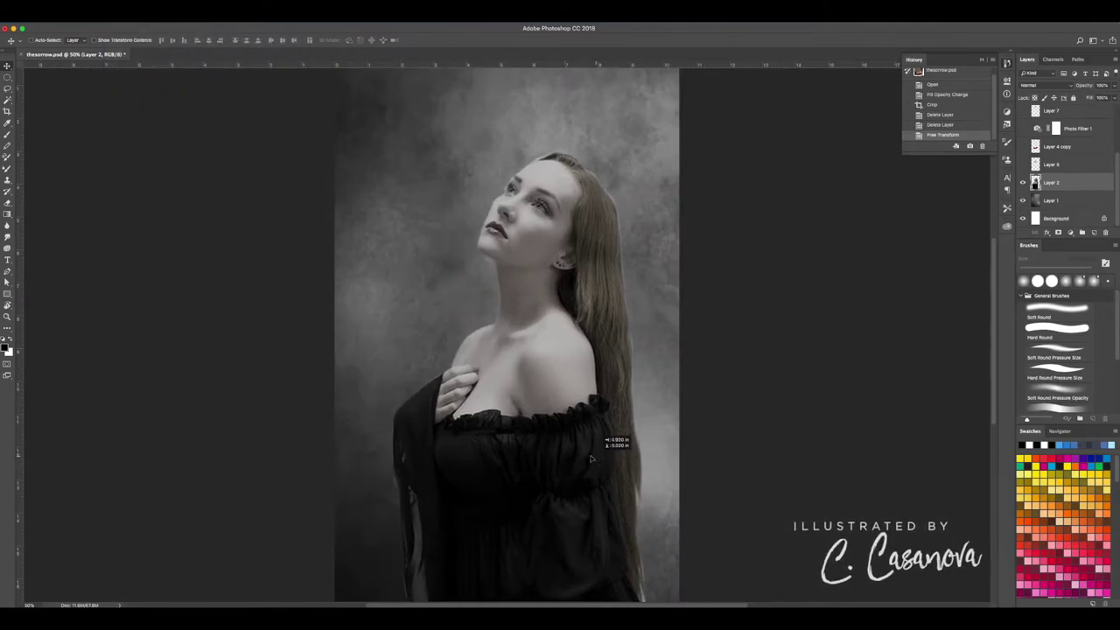
# Step: Drag Layer 2's Fill slider down to about 72%
pyautogui.moveTo(1107, 110); pyautogui.dragTo(1102, 110)
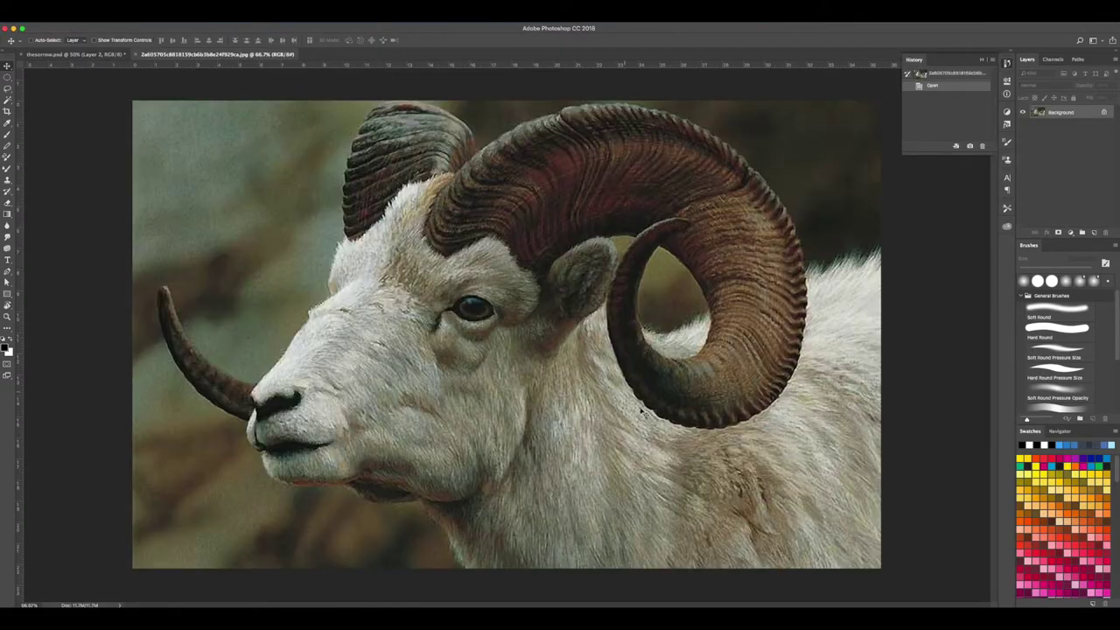
# Step: With the Pen tool, trace the large horn's top and outer edge
pyautogui.press('p')
pyautogui.click(431, 226)
pyautogui.click(448, 186)
pyautogui.click(516, 135)
pyautogui.click(556, 112)
pyautogui.click(644, 110)
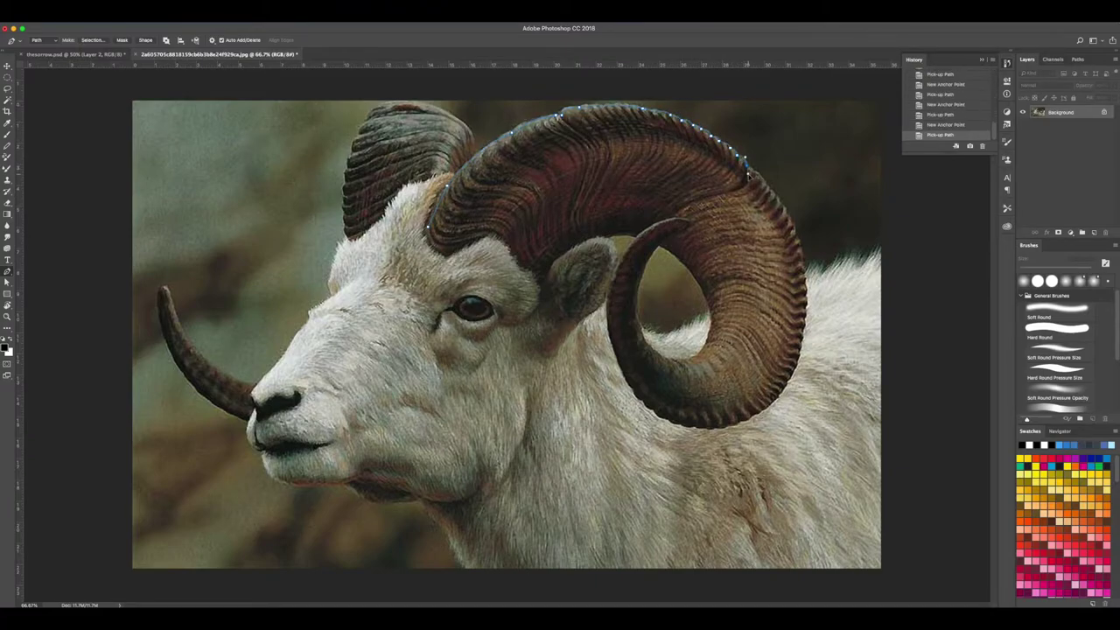
pyautogui.click(800, 258)
pyautogui.click(803, 278)
pyautogui.click(805, 298)
pyautogui.click(741, 420)
# Step: Finish the large horn outline around its bottom curve and inner edge
pyautogui.click(655, 410)
pyautogui.click(610, 310)
pyautogui.click(636, 238)
pyautogui.click(571, 249)
pyautogui.click(540, 296)
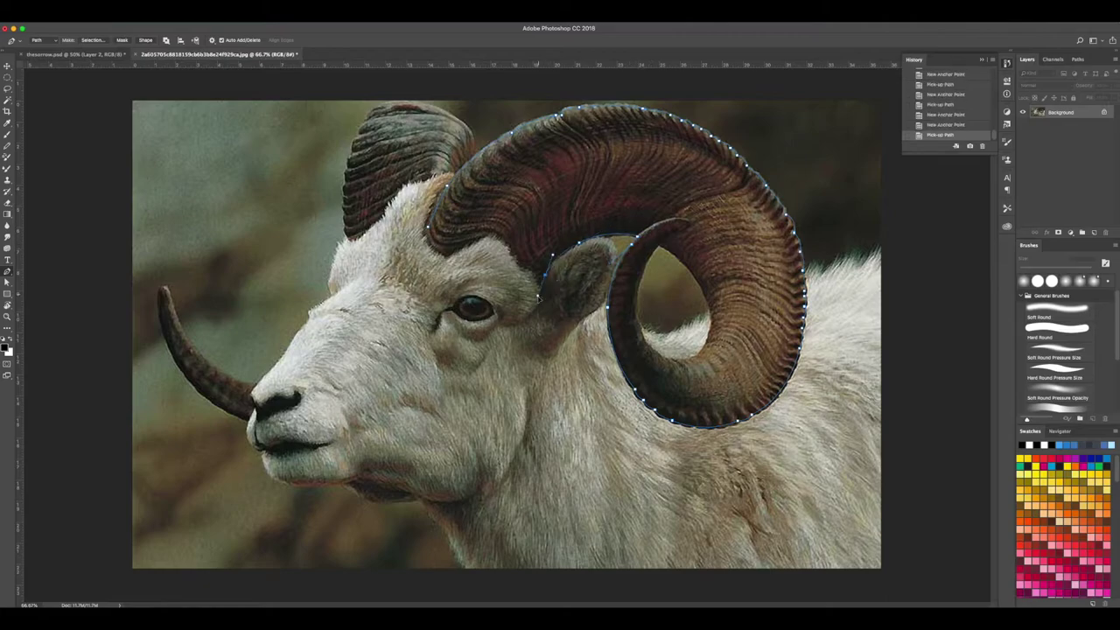
pyautogui.click(484, 237)
pyautogui.click(450, 251)
pyautogui.click(429, 225)
pyautogui.click(444, 203)
# Step: Save the horn outline as Path 1 and subtract the inner loop hole
pyautogui.click(1077, 58)
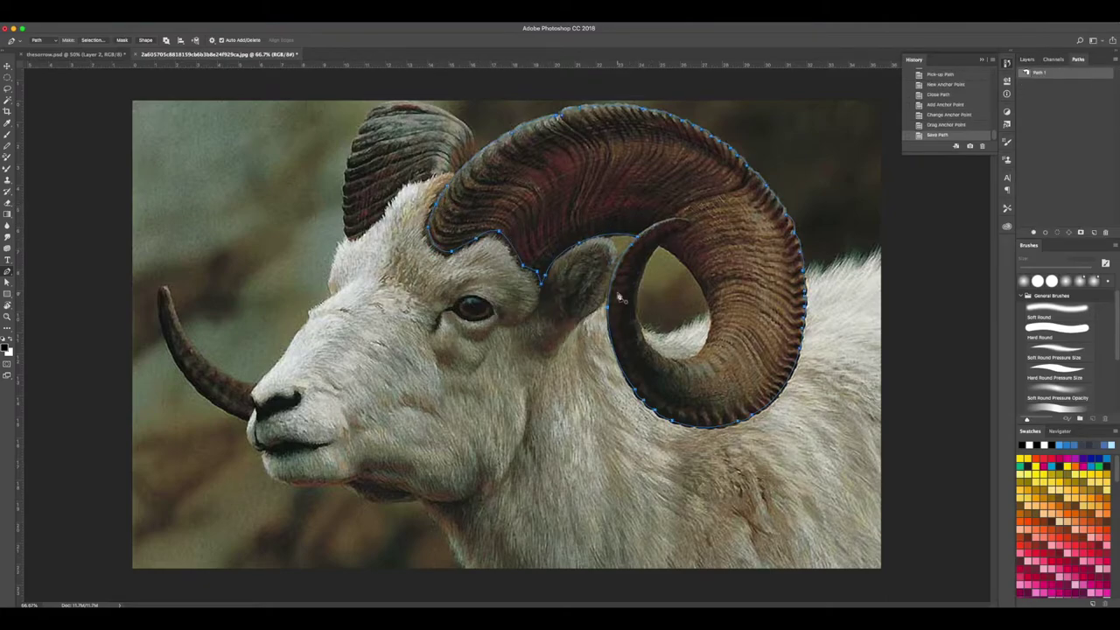
pyautogui.click(166, 41)
pyautogui.click(200, 82)
pyautogui.click(701, 351)
pyautogui.click(703, 289)
pyautogui.click(685, 258)
pyautogui.click(637, 306)
pyautogui.click(655, 350)
pyautogui.click(680, 369)
pyautogui.click(701, 351)
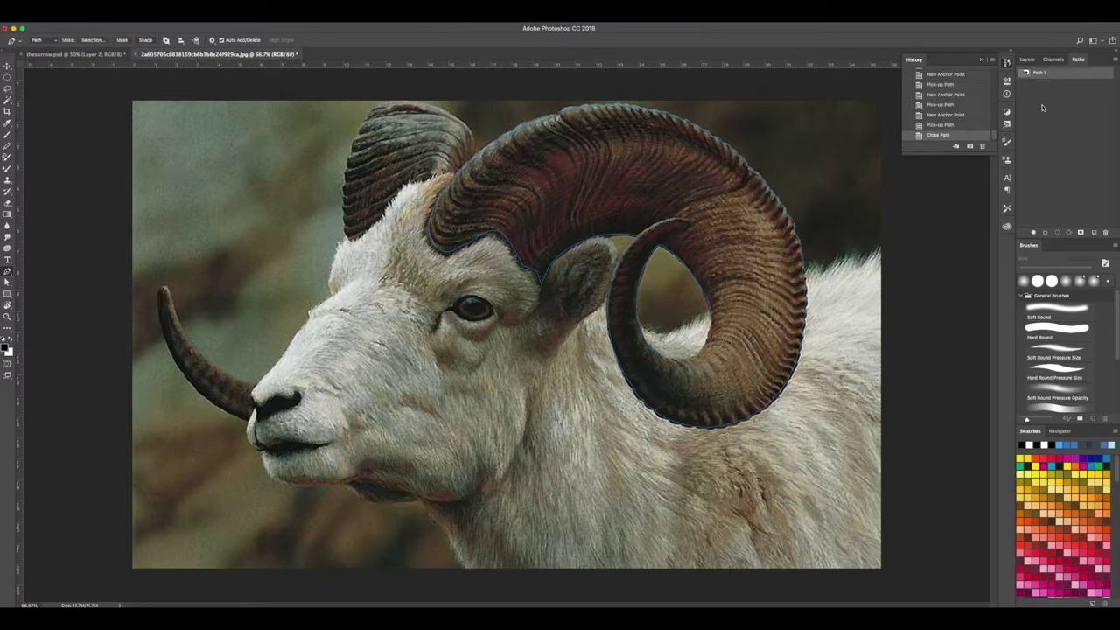
# Step: Trace the small horn as a new path and load it as a selection
pyautogui.click(475, 154)
pyautogui.click(429, 180)
pyautogui.click(398, 188)
pyautogui.click(359, 230)
pyautogui.click(345, 173)
pyautogui.click(355, 154)
pyautogui.click(477, 162)
pyautogui.press('Return')
# Step: Copy both horns onto their own layers, hide the ram photo, and rotate the horn
pyautogui.hotkey('ctrl', 'j')
pyautogui.press('Return')
pyautogui.hotkey('ctrl', 'j')
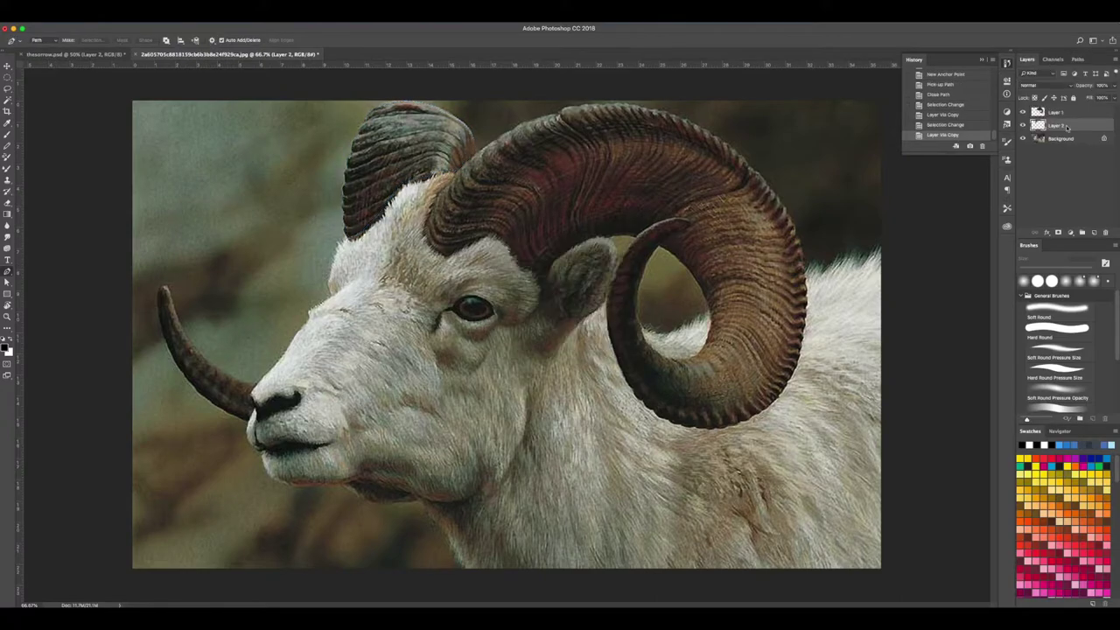
pyautogui.click(1022, 138)
pyautogui.press('v')
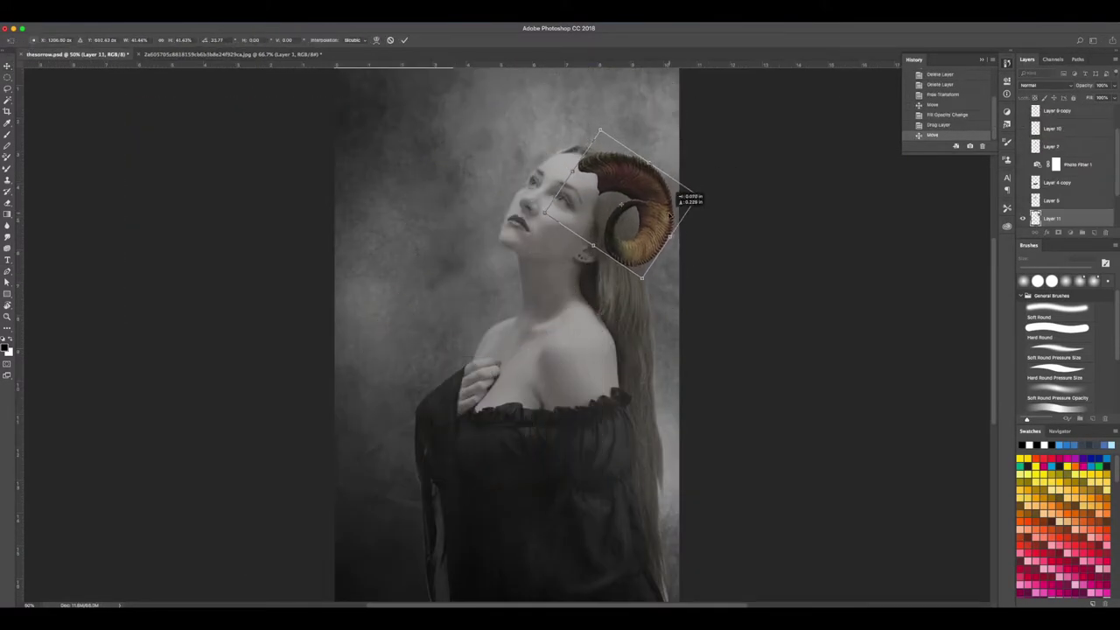
pyautogui.moveTo(700, 166); pyautogui.dragTo(691, 185)
pyautogui.press('Return')
# Step: Desaturate the horn with Hue/Saturation -57 and add a layer mask
pyautogui.click(113, 10)
pyautogui.click(253, 90)
pyautogui.moveTo(391, 380); pyautogui.dragTo(365, 383)
pyautogui.click(482, 320)
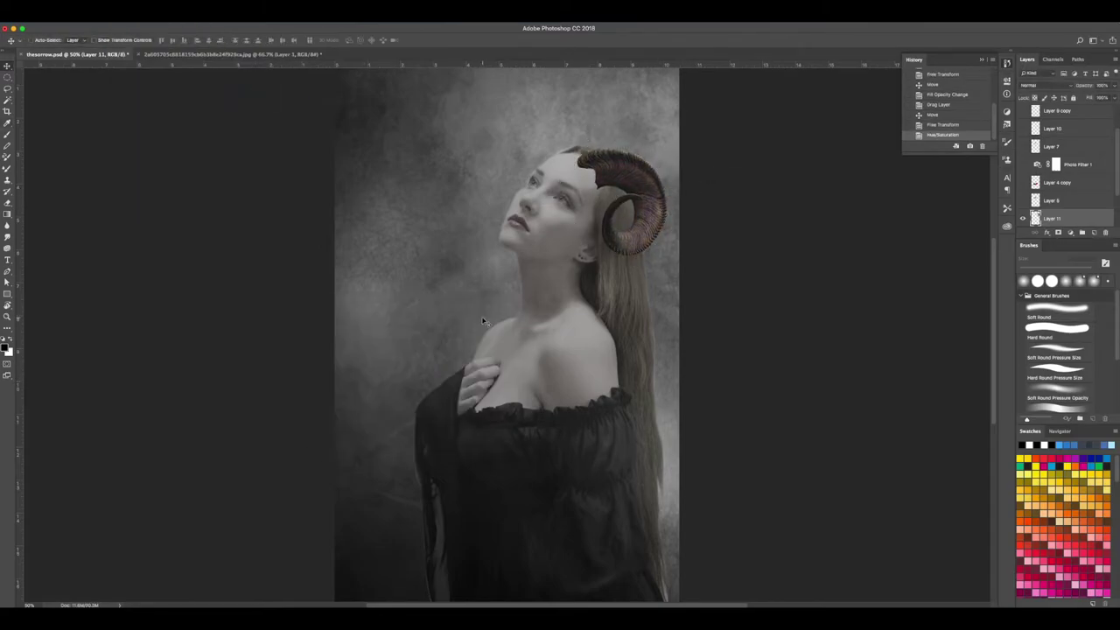
pyautogui.click(1058, 232)
# Step: Paint the horn's mask at 66% brush opacity to hide edges along the hairline
pyautogui.press('b')
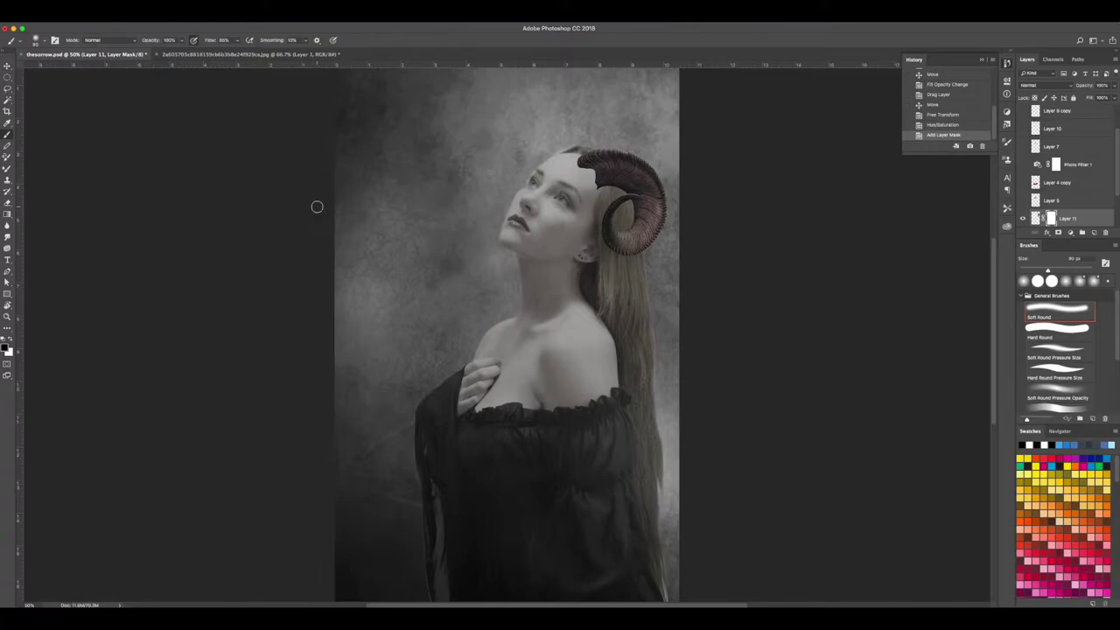
pyautogui.moveTo(574, 170)
pyautogui.mouseDown()
pyautogui.moveTo(591, 199)
pyautogui.moveTo(593, 184)
pyautogui.mouseUp()
pyautogui.press('6')
pyautogui.press('6')
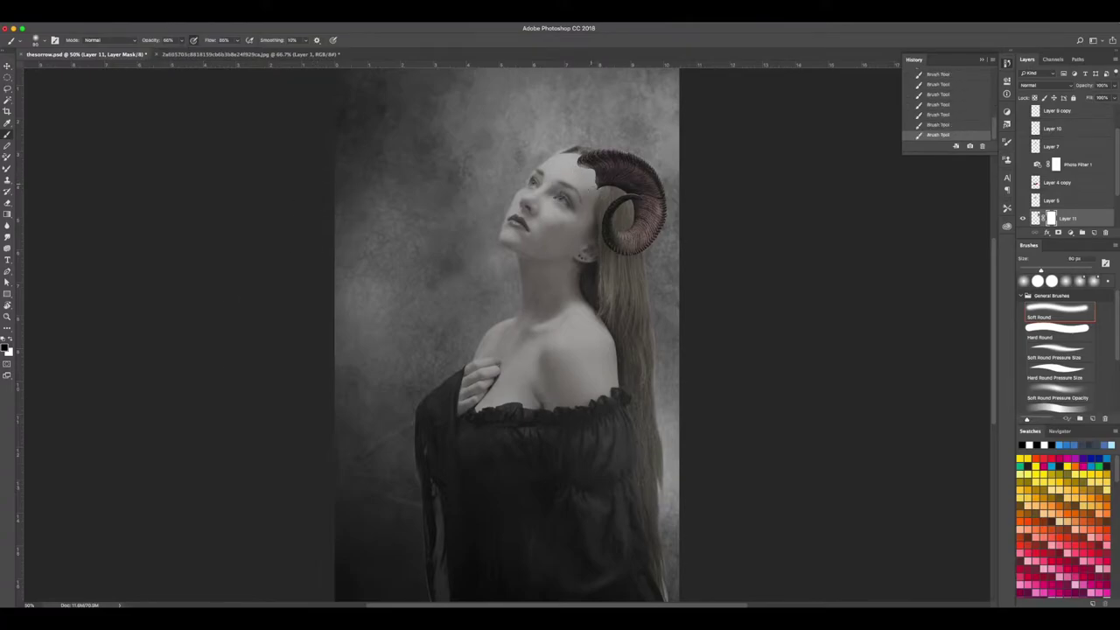
pyautogui.scroll(1, 593, 194)
pyautogui.scroll(2, 590, 205)
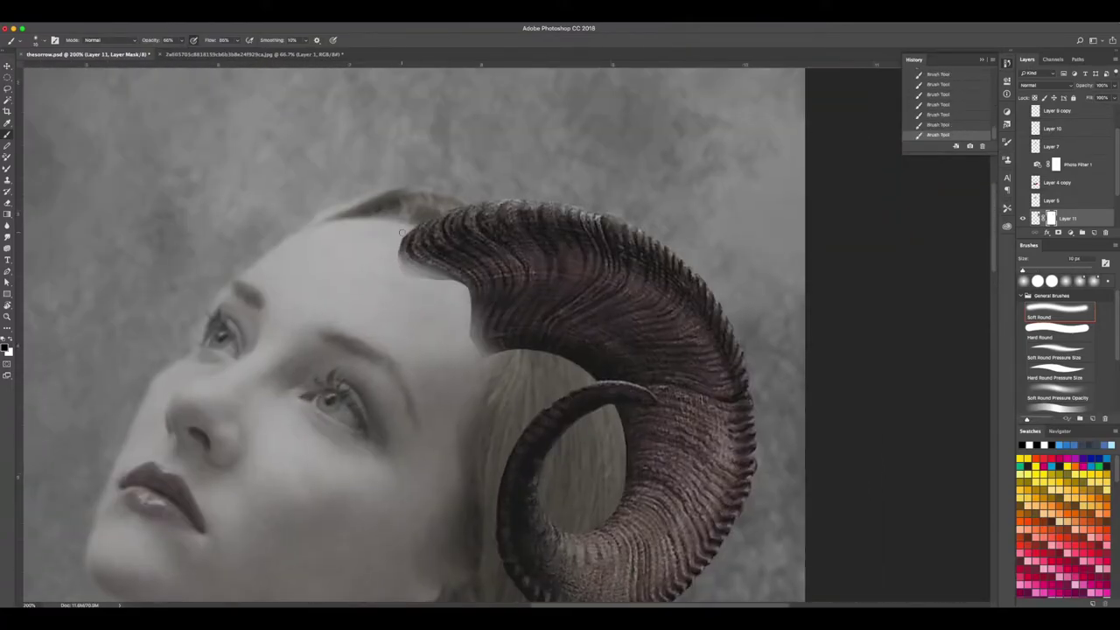
# Step: Shift the horn right and down and rotate it about 22 degrees
pyautogui.press('v')
pyautogui.moveTo(635, 331); pyautogui.dragTo(676, 371)
pyautogui.hotkey('ctrl', 't')
pyautogui.moveTo(832, 291); pyautogui.dragTo(860, 389)
pyautogui.moveTo(685, 430); pyautogui.dragTo(701, 446)
pyautogui.press('Return')
# Step: Mask the horn's upper-left edge to reveal hair and lower its fill to 67%
pyautogui.press('b')
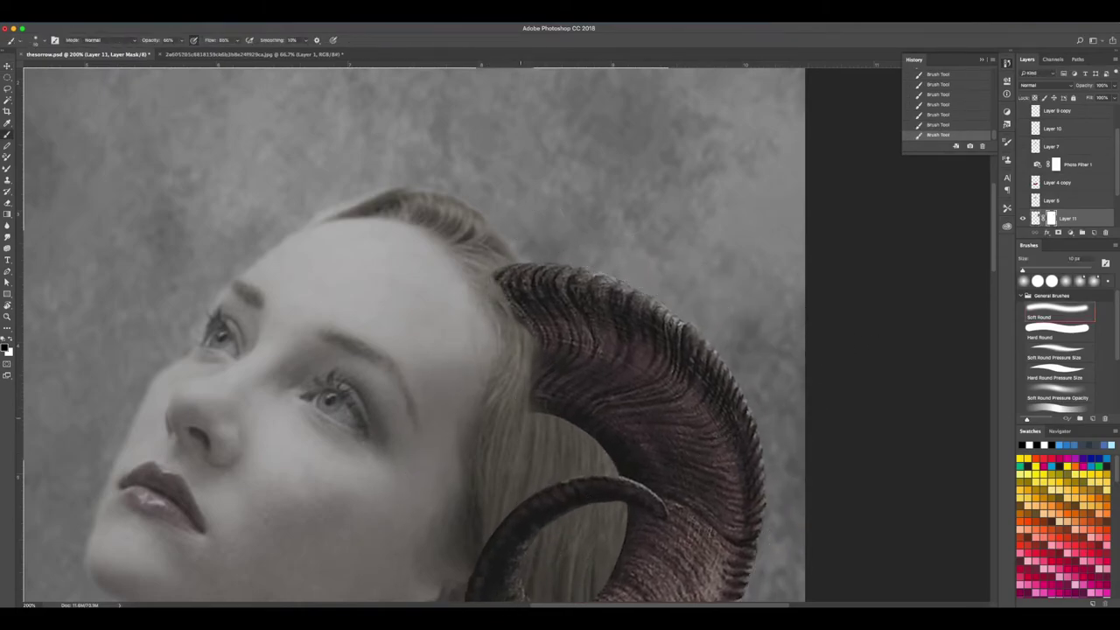
pyautogui.moveTo(506, 281); pyautogui.dragTo(526, 325)
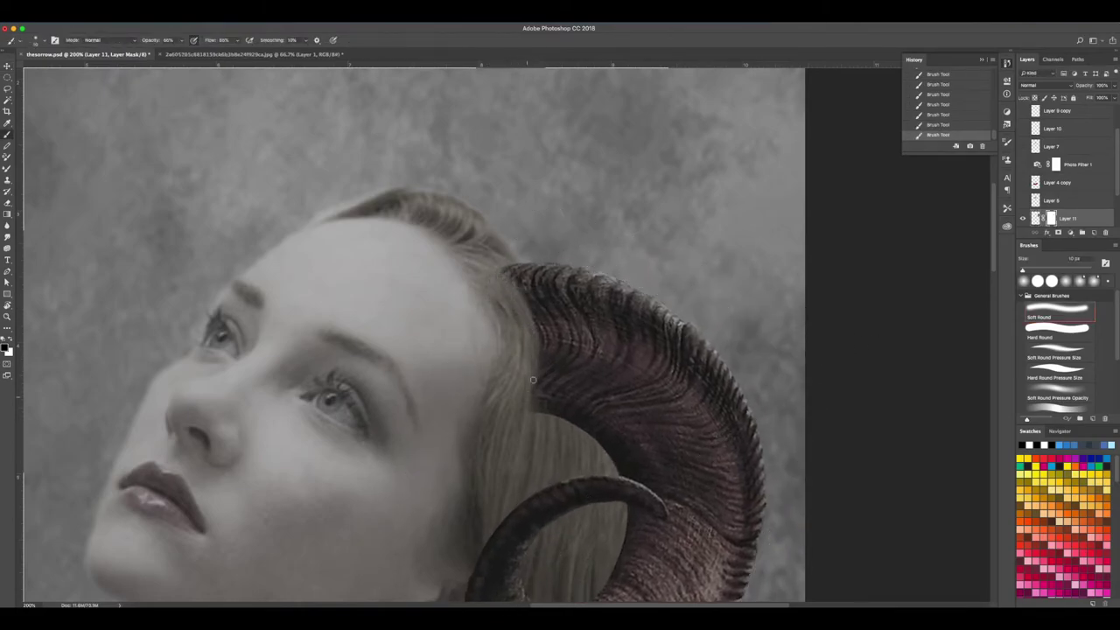
pyautogui.hotkey('ctrl', '-')
pyautogui.hotkey('ctrl', '-')
pyautogui.moveTo(1110, 97); pyautogui.dragTo(1102, 109)
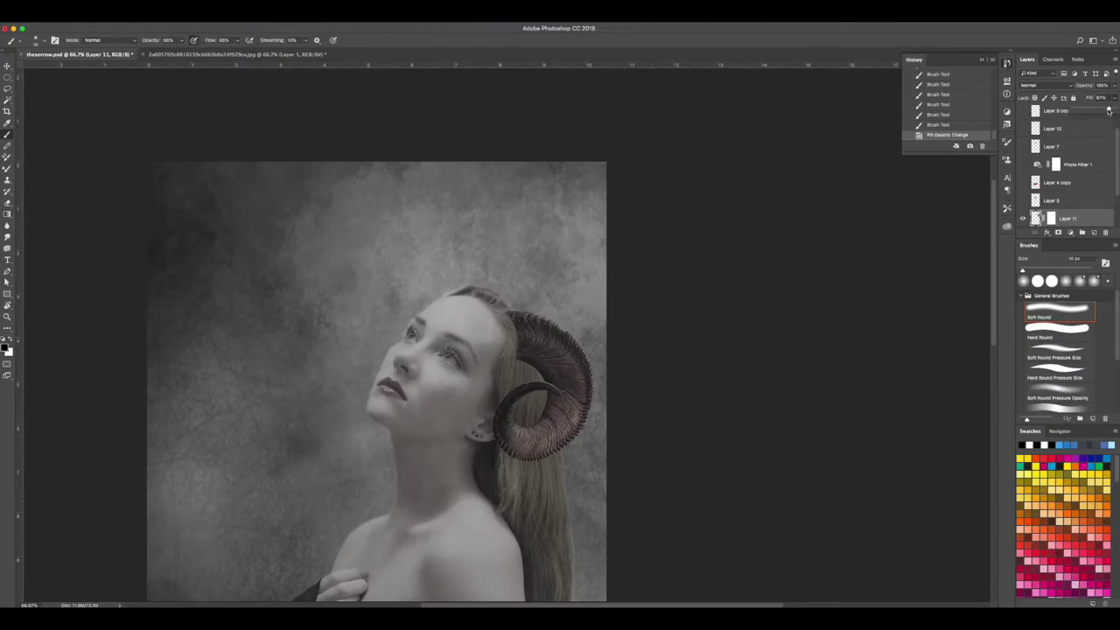
pyautogui.click(232, 54)
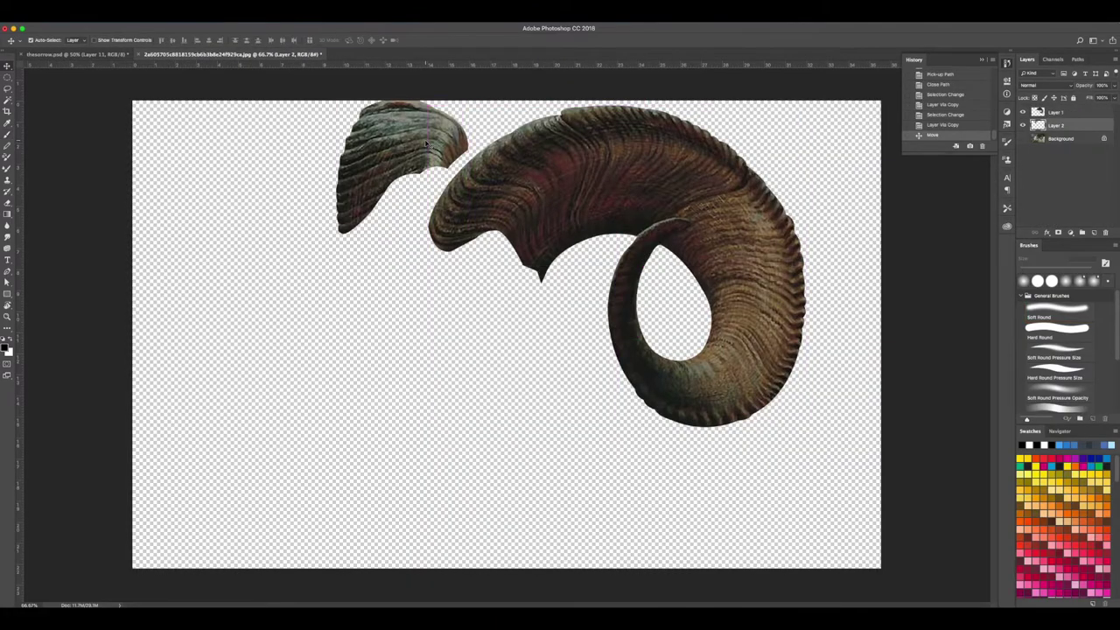
# Step: Bring the small horn into the portrait, scale it down, and move it lower in the stack
pyautogui.moveTo(550, 275); pyautogui.dragTo(449, 112)
pyautogui.hotkey('ctrl', '-')
pyautogui.hotkey('ctrl', 't')
pyautogui.moveTo(487, 79)
pyautogui.mouseDown()
pyautogui.moveTo(460, 149)
pyautogui.moveTo(495, 162)
pyautogui.mouseUp()
pyautogui.press('Return')
pyautogui.hotkey('ctrl', '[')
# Step: Rotate the small horn about 20 degrees, desaturate it to -25, and lower its fill to 70%
pyautogui.hotkey('ctrl', 't')
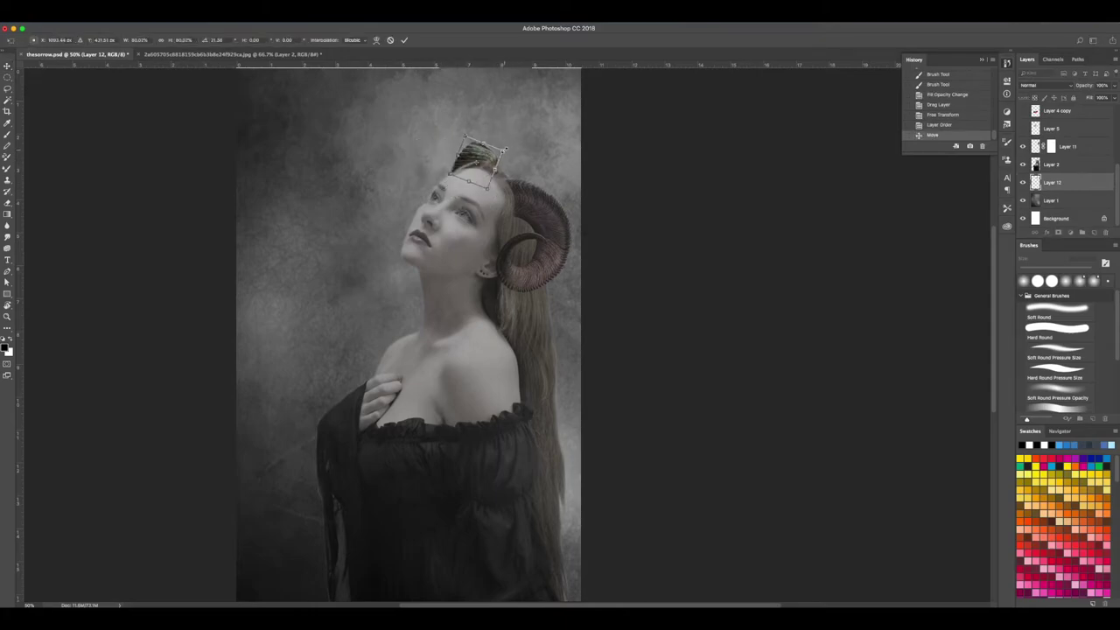
pyautogui.moveTo(523, 139); pyautogui.dragTo(512, 155)
pyautogui.press('Return')
pyautogui.press('Down')
pyautogui.hotkey('ctrl', 'u')
pyautogui.moveTo(390, 380); pyautogui.dragTo(373, 383)
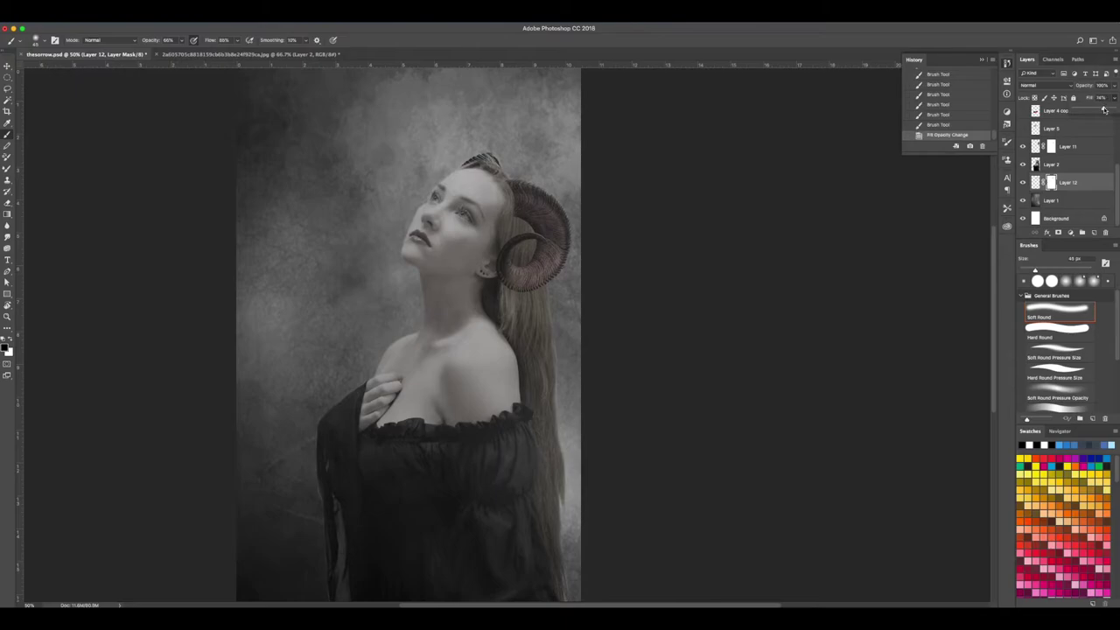
pyautogui.moveTo(1104, 109); pyautogui.dragTo(1099, 110)
pyautogui.scroll(3, 1068, 175)
# Step: Turn on the sepia Photo Filter 1 layer and place the rose garland across the shoulders
pyautogui.click(1077, 168)
pyautogui.click(1023, 168)
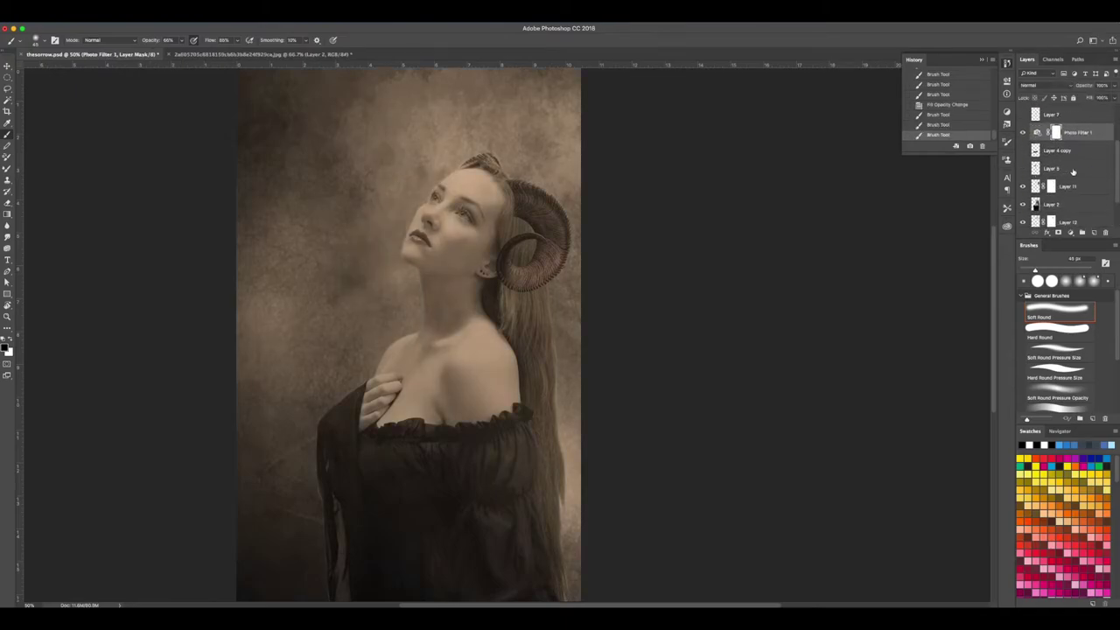
pyautogui.moveTo(472, 413); pyautogui.dragTo(545, 395)
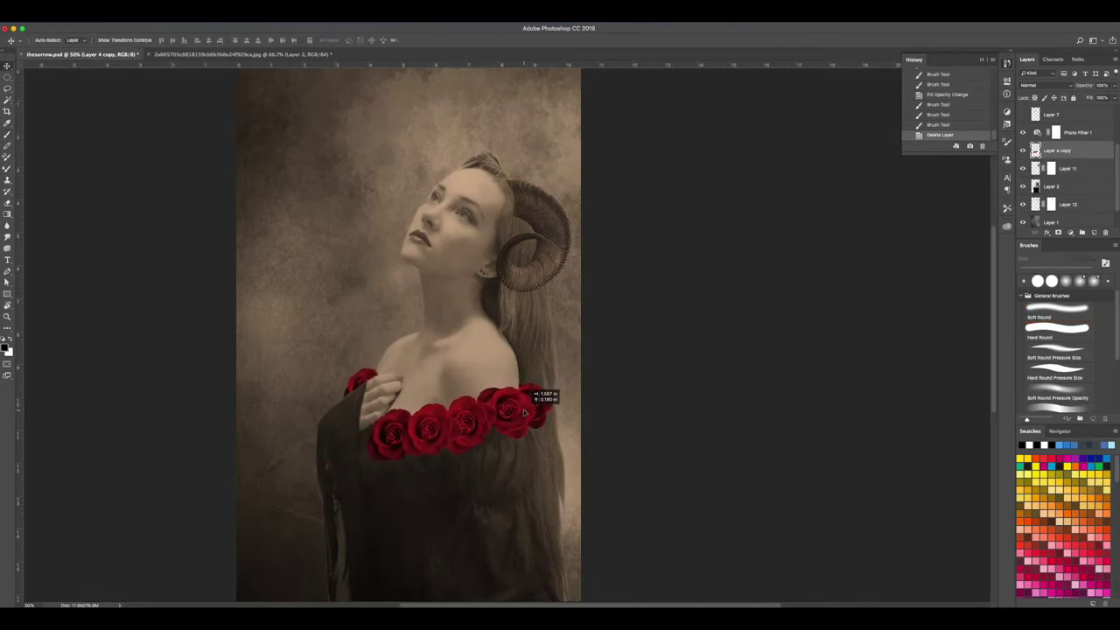
pyautogui.press('Down')
# Step: Desaturate and hue-shift the roses with Hue/Saturation, then lower their fill
pyautogui.hotkey('ctrl', 'u')
pyautogui.moveTo(695, 397); pyautogui.dragTo(663, 398)
pyautogui.moveTo(695, 375); pyautogui.dragTo(698, 378)
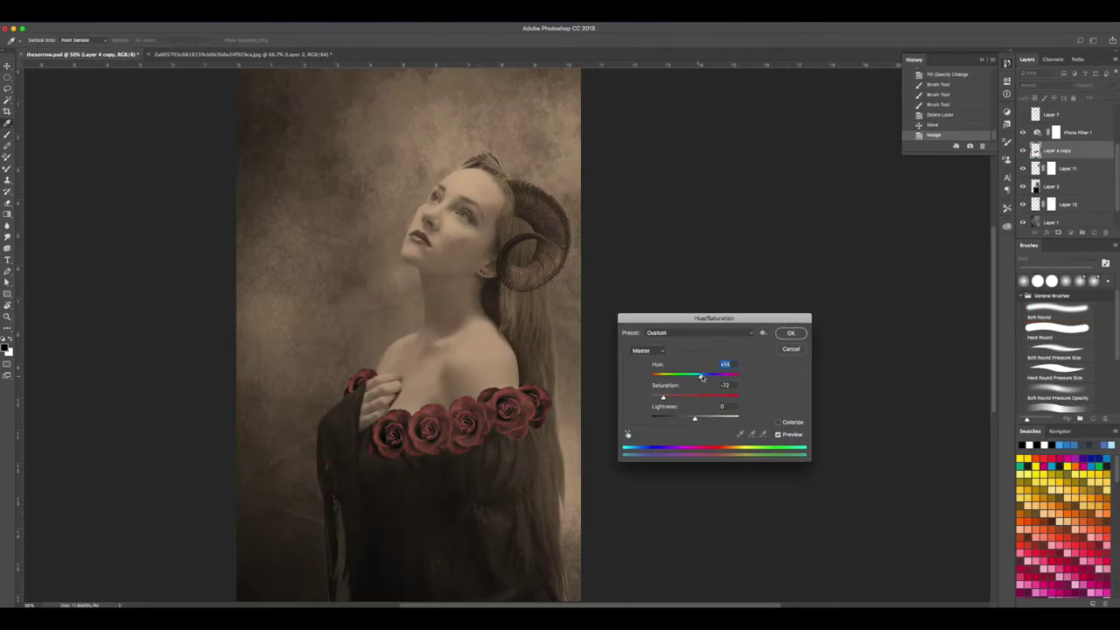
pyautogui.press('Return')
pyautogui.hotkey('shift', '8')
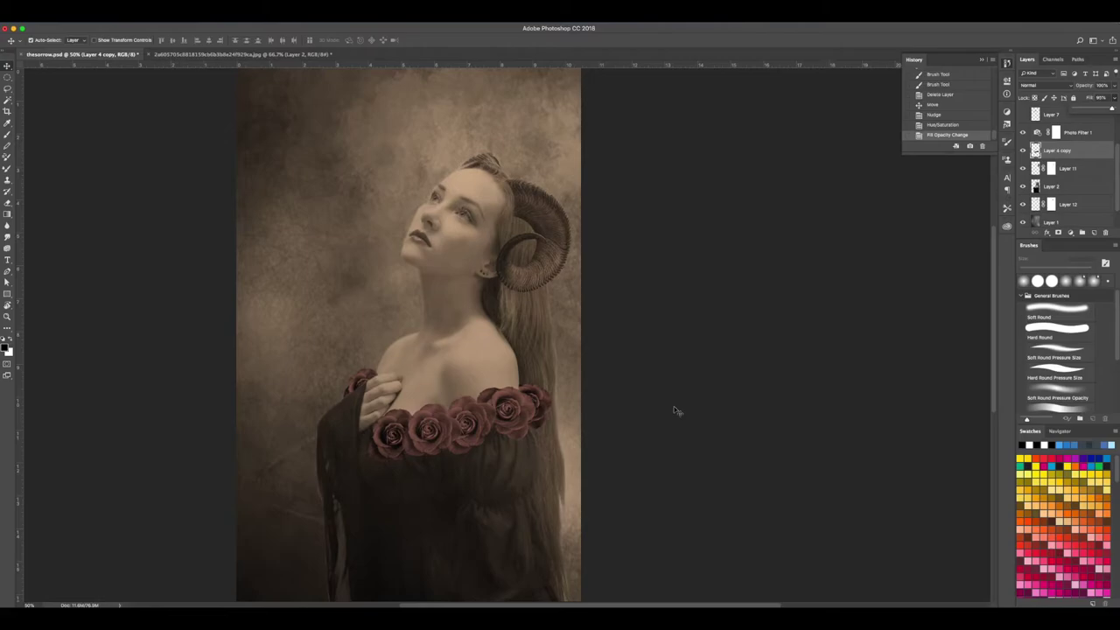
pyautogui.click(684, 399)
# Step: Blur the roses near the hand and paint the garland's new mask to hide its edge
pyautogui.click(1080, 152)
pyautogui.click(7, 224)
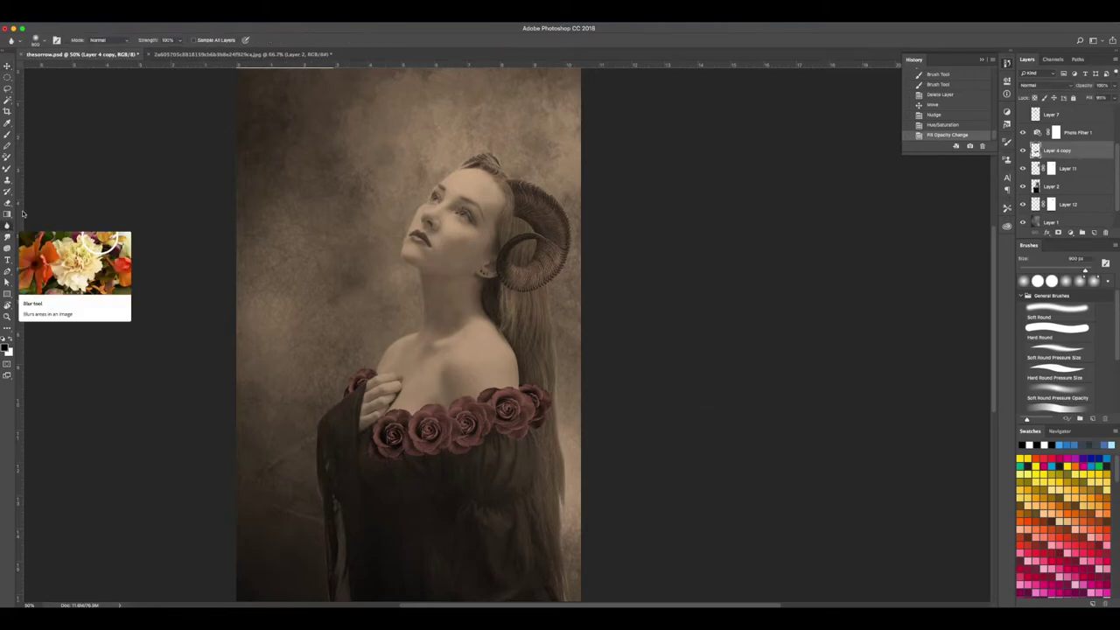
pyautogui.moveTo(359, 372); pyautogui.dragTo(373, 369)
pyautogui.click(1059, 232)
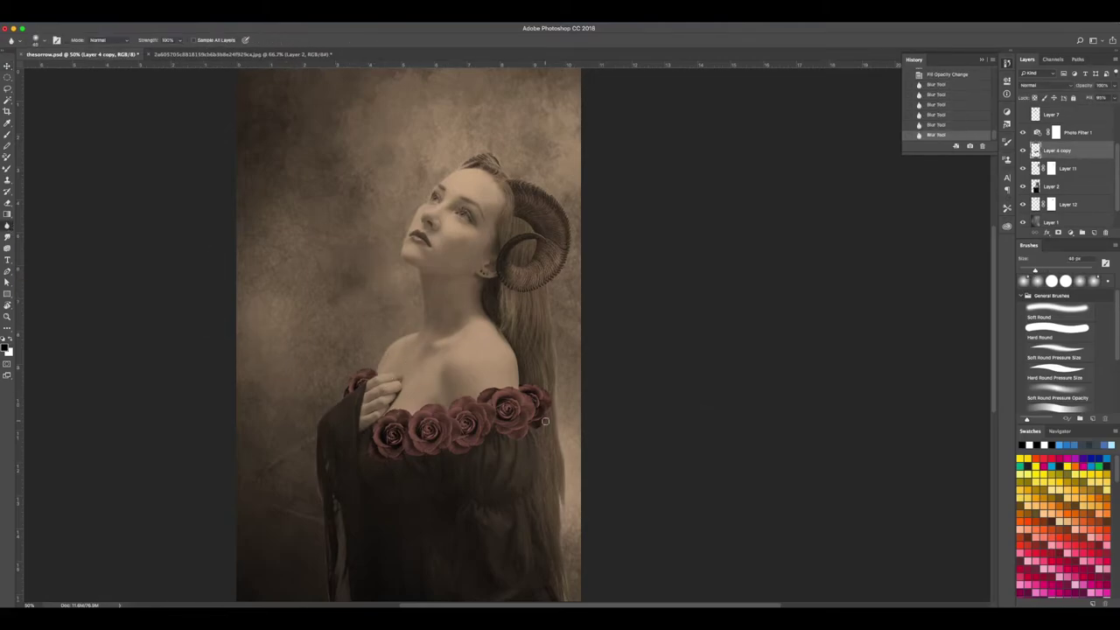
pyautogui.press('b')
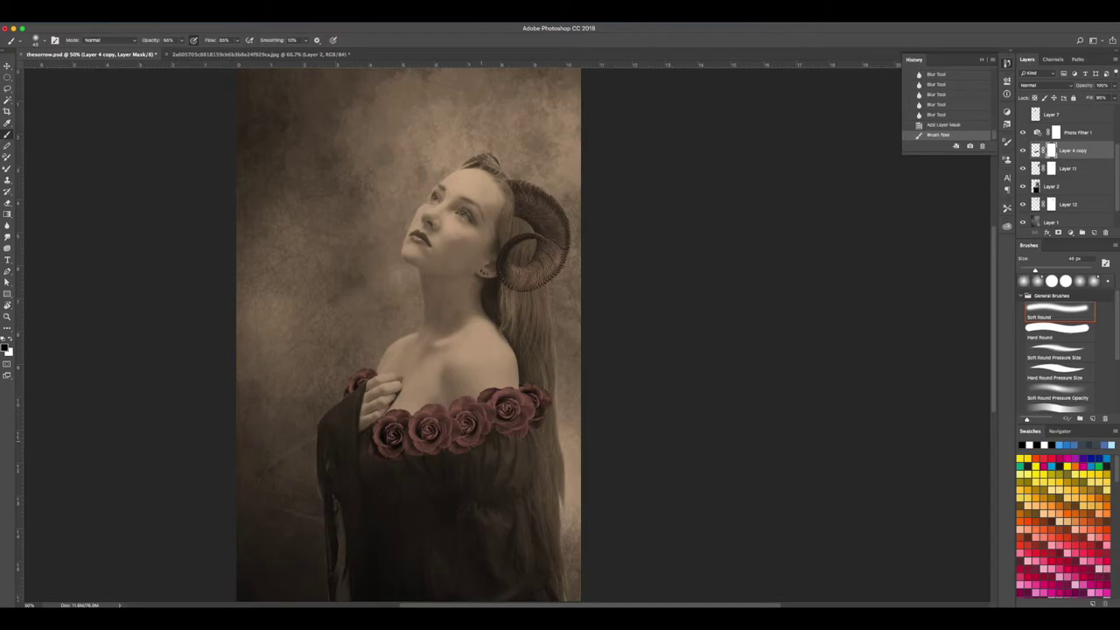
pyautogui.moveTo(462, 398); pyautogui.dragTo(553, 388)
# Step: Blur the garland's edges on the image itself and duplicate the garland layer
pyautogui.press('r')
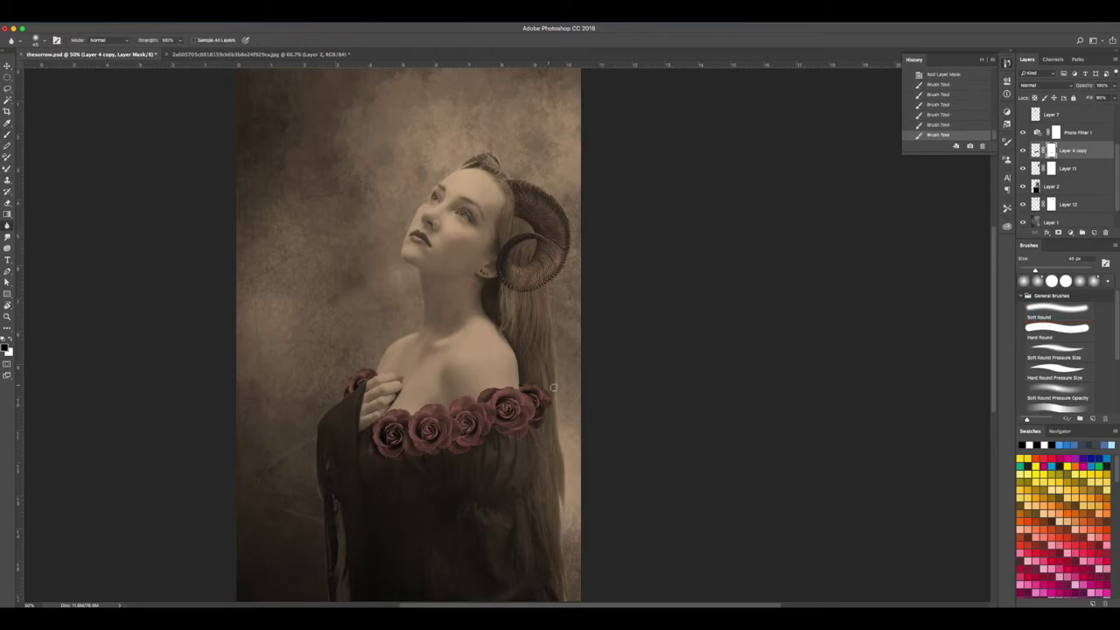
pyautogui.hotkey('ctrl', '2')
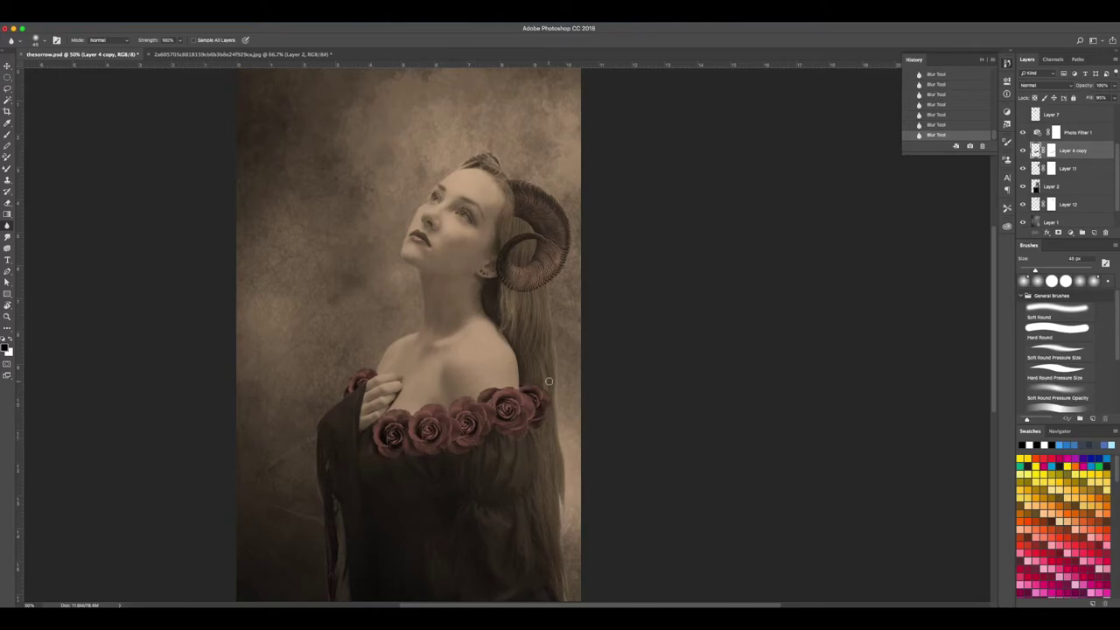
pyautogui.press('v')
pyautogui.hotkey('ctrl', 'j')
pyautogui.rightClick(1101, 150)
# Step: Convert the duplicate garland to a smart object, rasterize it, and offset it below the original
pyautogui.click(1023, 227)
pyautogui.rightClick(1078, 151)
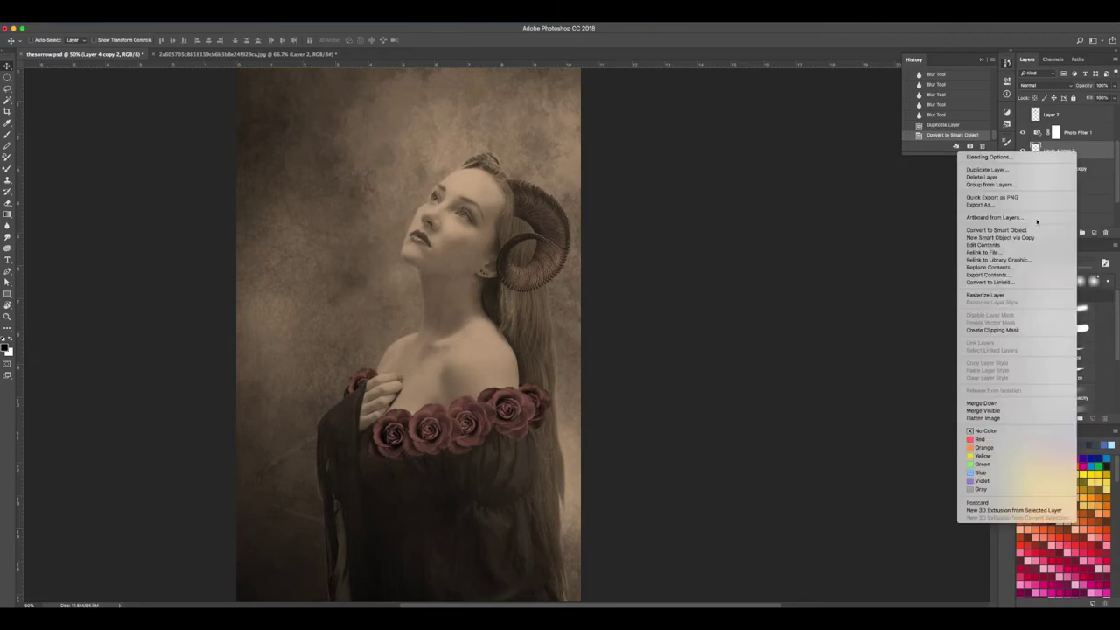
pyautogui.click(985, 294)
pyautogui.hotkey('ctrl', 'u')
pyautogui.press('Return')
pyautogui.hotkey('ctrl', '[')
pyautogui.moveTo(537, 402); pyautogui.dragTo(540, 431)
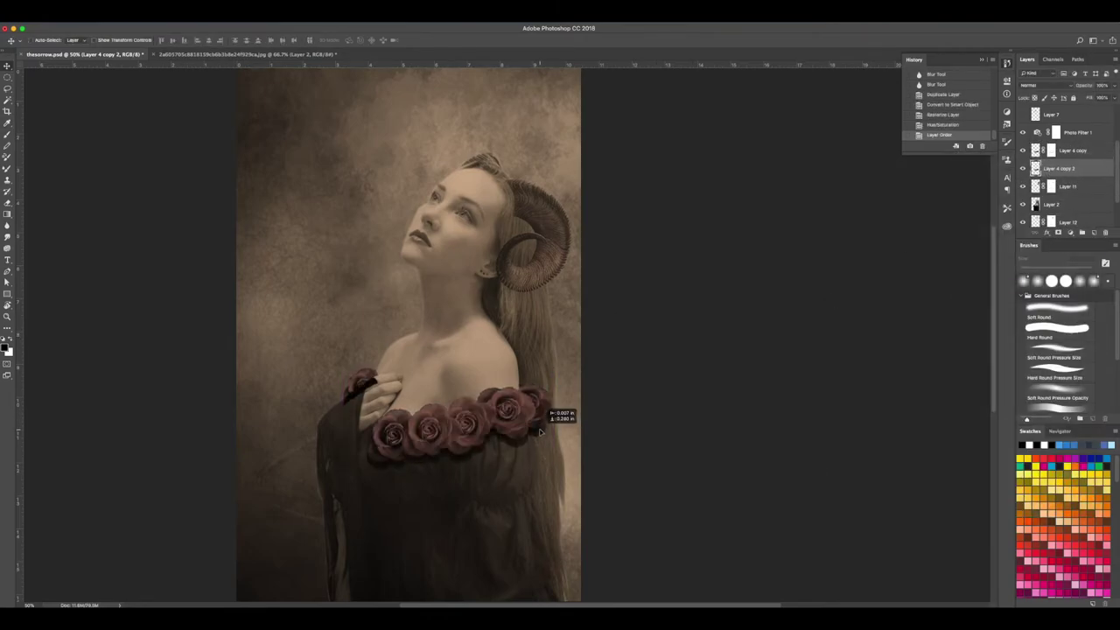
# Step: Apply a Gaussian Blur to the duplicate garland and erase its unwanted parts
pyautogui.click(213, 11)
pyautogui.click(359, 155)
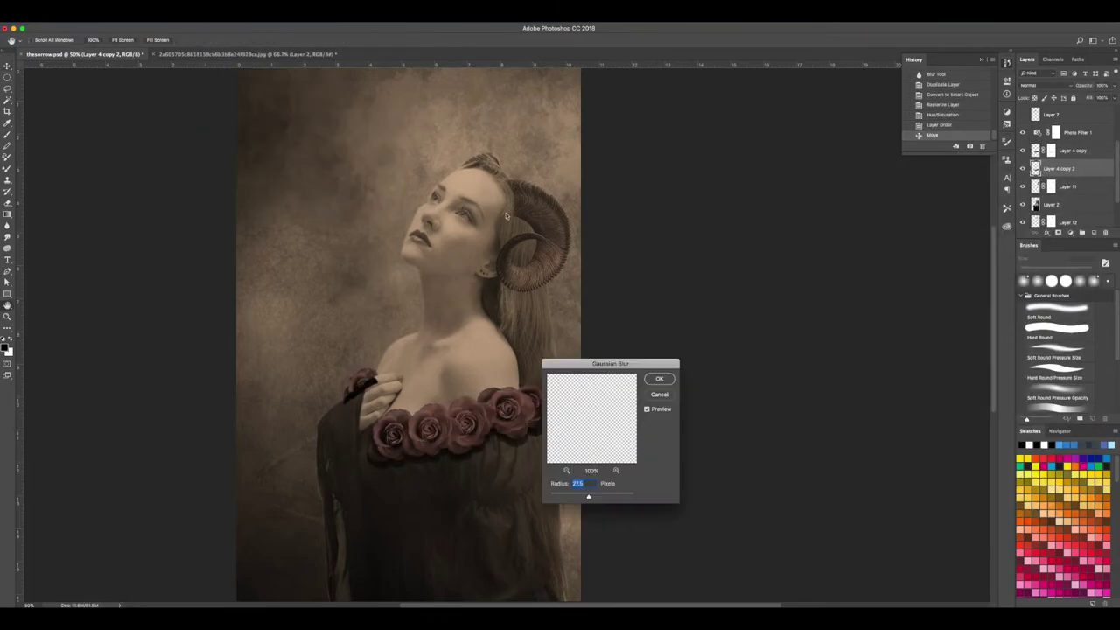
pyautogui.press('Return')
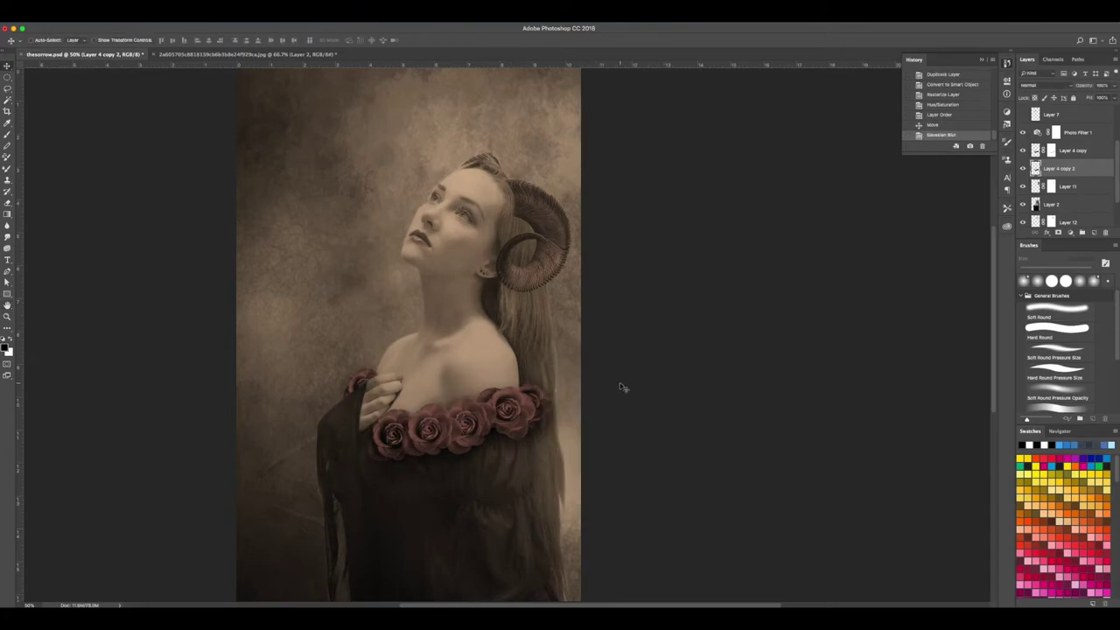
pyautogui.press('e')
pyautogui.moveTo(586, 400); pyautogui.dragTo(411, 333)
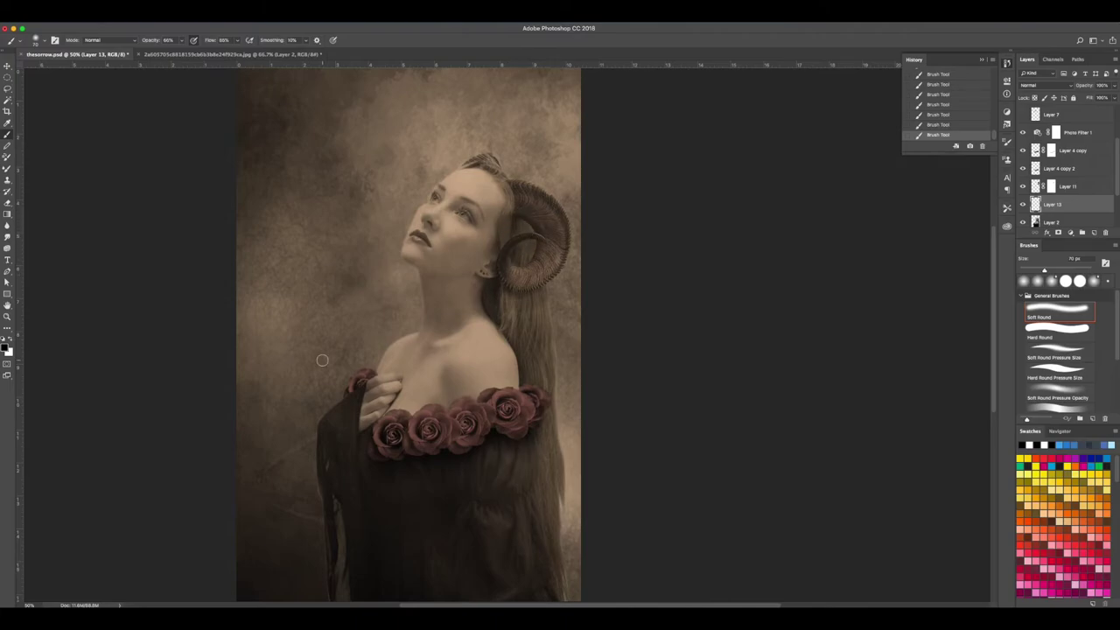
# Step: Move the red rose onto the hair, shrink it, and mask part of it away
pyautogui.moveTo(484, 225)
pyautogui.mouseDown()
pyautogui.moveTo(542, 204)
pyautogui.moveTo(535, 196)
pyautogui.mouseUp()
pyautogui.hotkey('ctrl', 't')
pyautogui.press('Return')
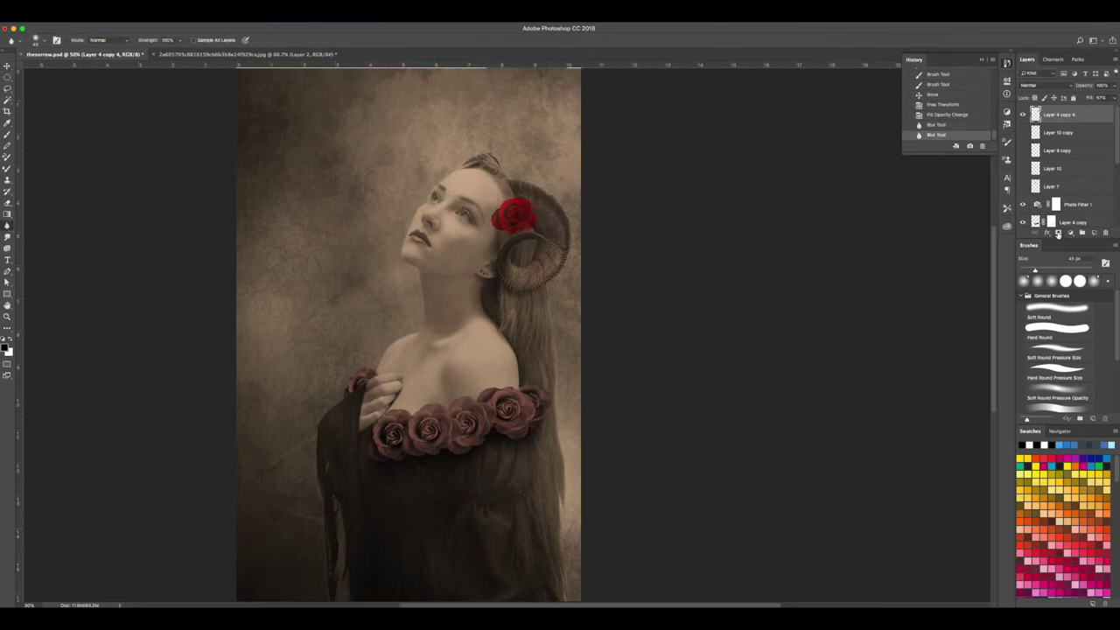
pyautogui.click(487, 225)
pyautogui.hotkey('ctrl', '-')
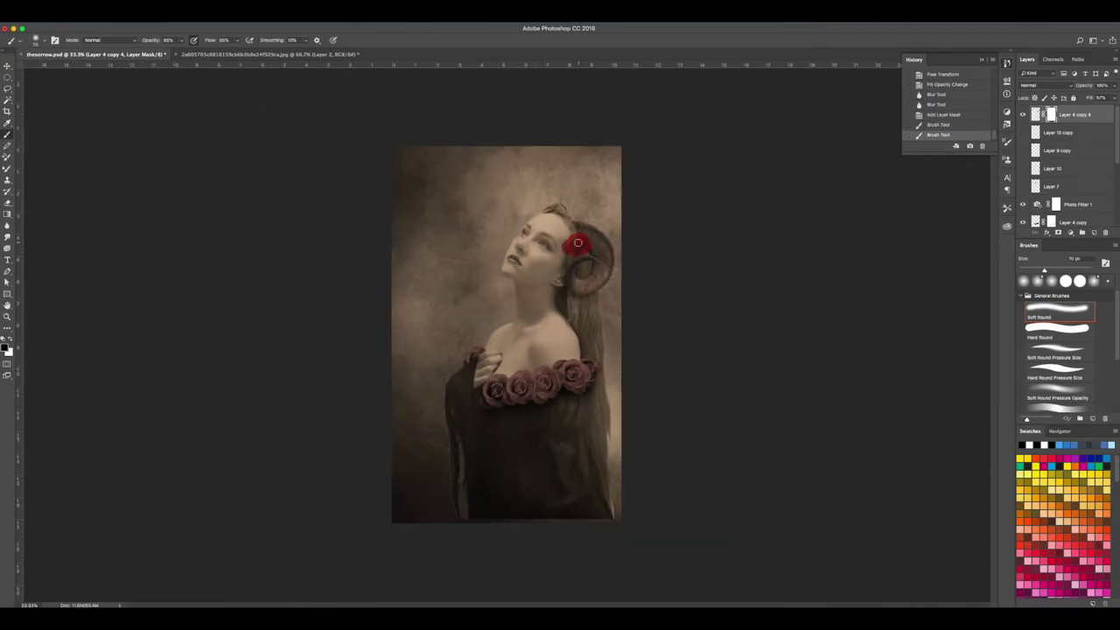
# Step: Shift the red tear drop near the face and delete the unused layer
pyautogui.press('v')
pyautogui.moveTo(538, 247)
pyautogui.mouseDown()
pyautogui.moveTo(563, 246)
pyautogui.moveTo(548, 316)
pyautogui.mouseUp()
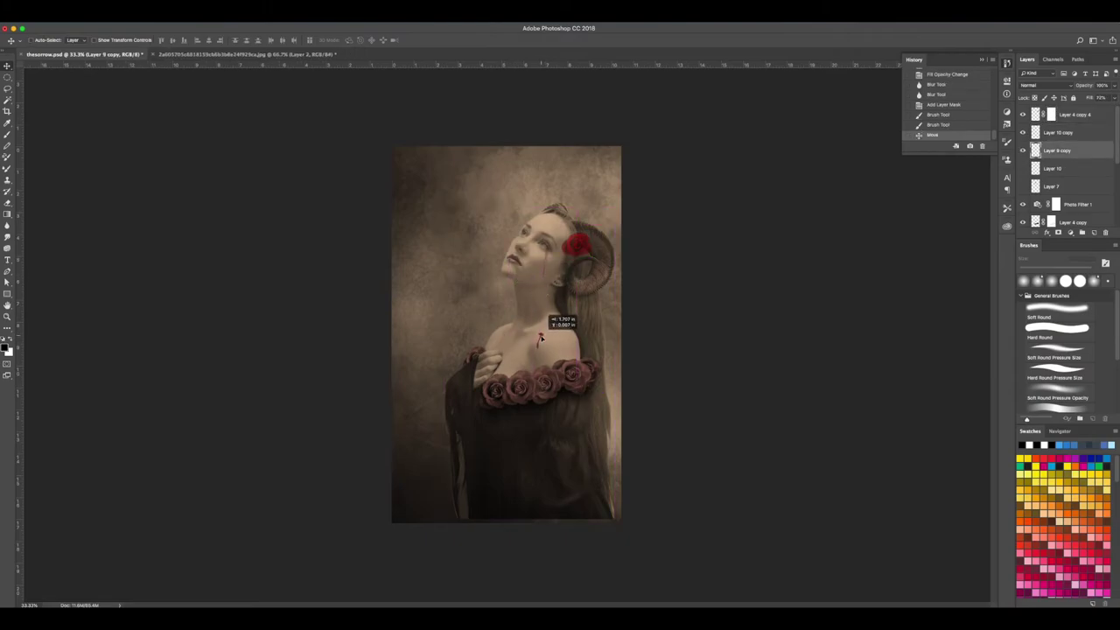
pyautogui.click(1082, 186)
pyautogui.press('Delete')
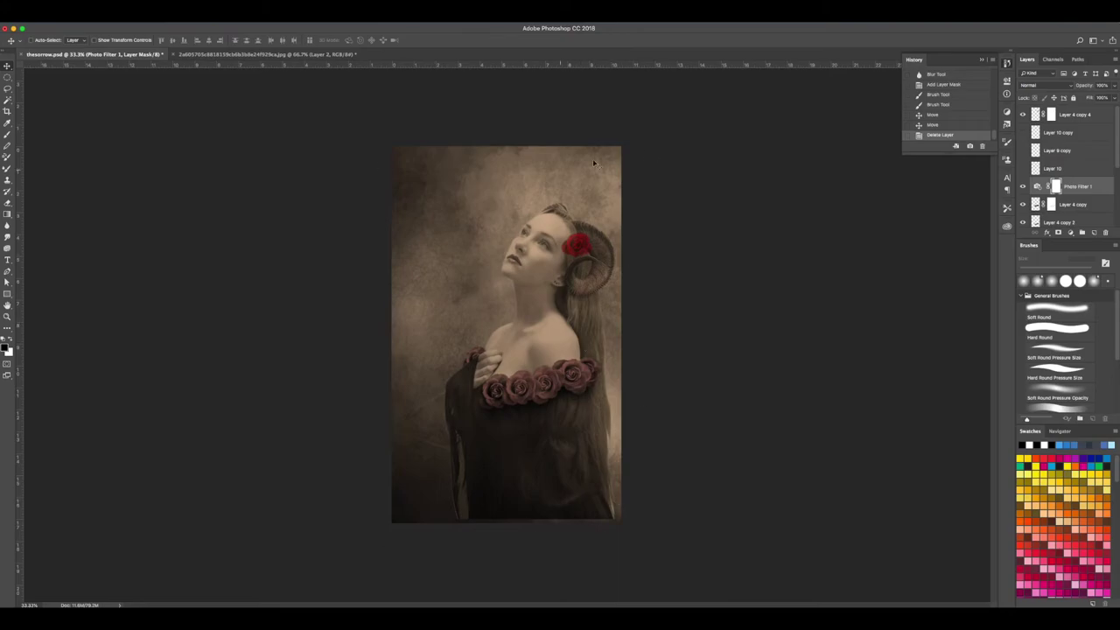
# Step: Crop the bottom strip off the portrait
pyautogui.press('c')
pyautogui.moveTo(512, 523); pyautogui.dragTo(512, 515)
pyautogui.press('Return')
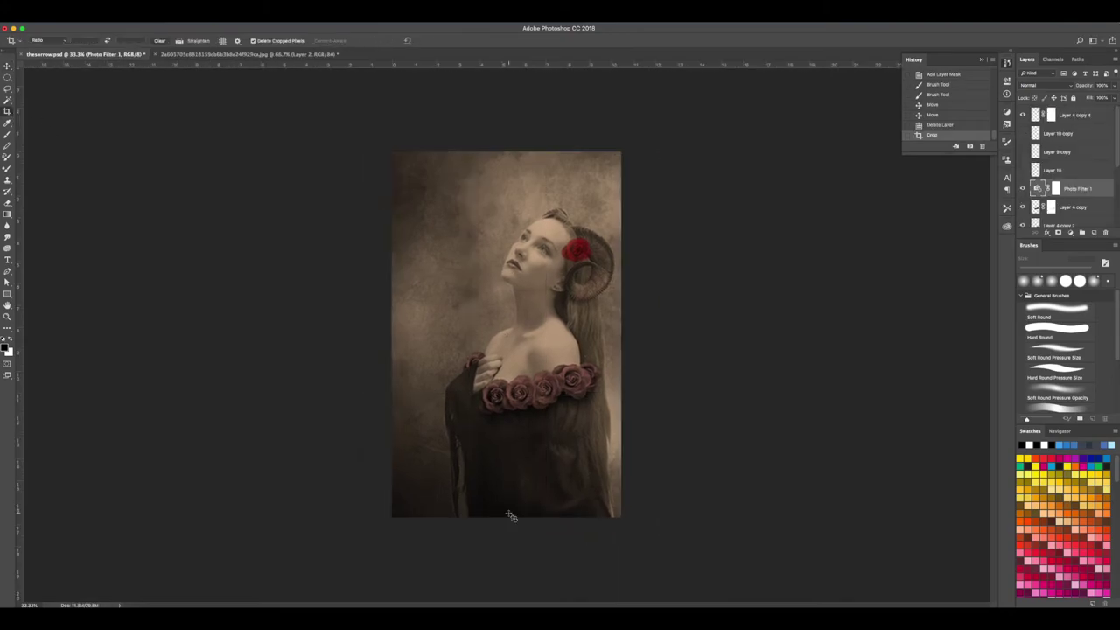
pyautogui.click(7, 111)
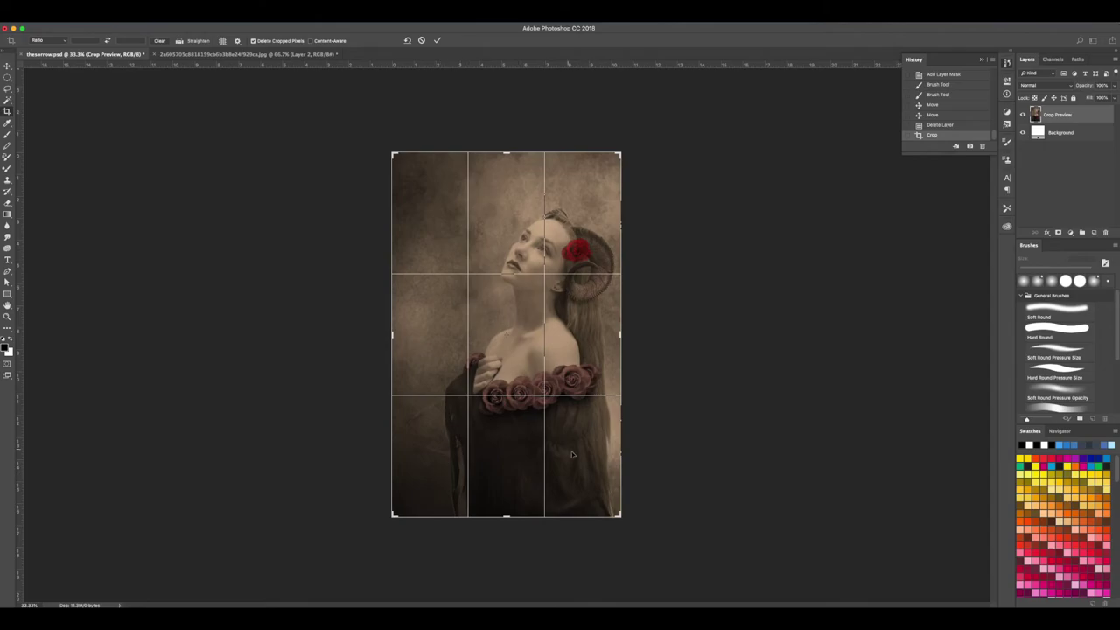
pyautogui.press('Return')
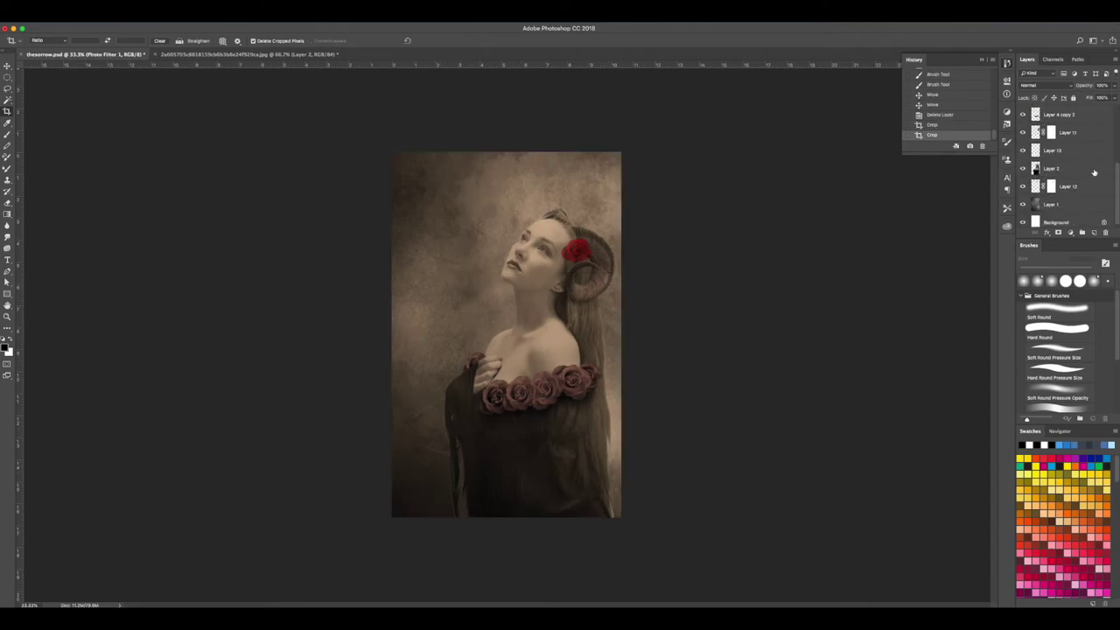
# Step: Add a Gaussian-blurred, offset, lower-opacity copy of the hair layer
pyautogui.press('v')
pyautogui.click(210, 11)
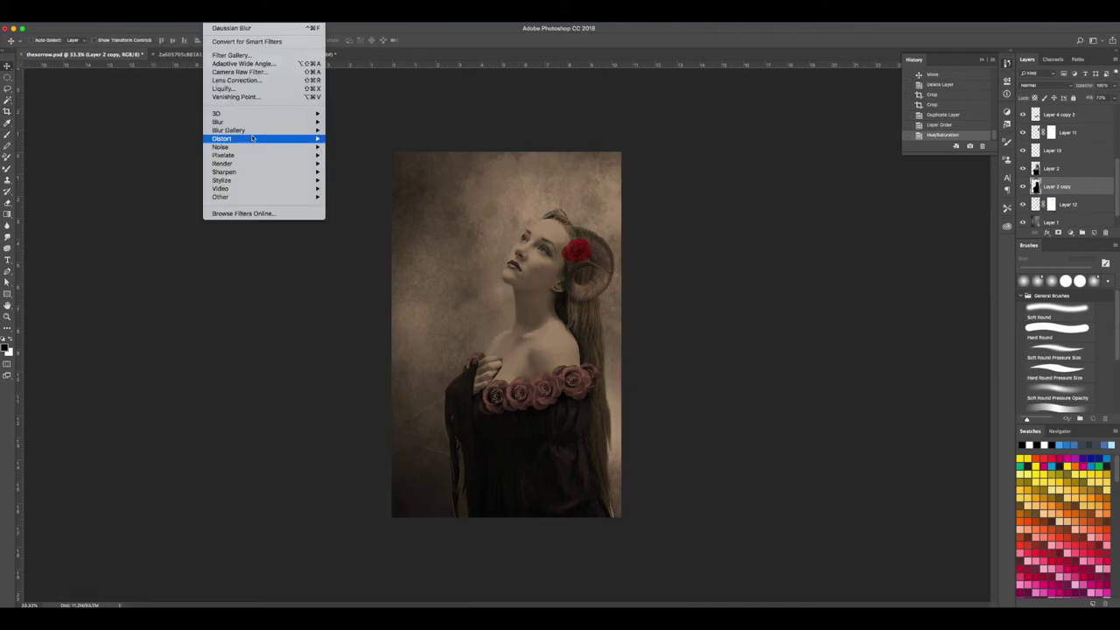
pyautogui.click(350, 157)
pyautogui.click(657, 375)
pyautogui.moveTo(571, 424); pyautogui.dragTo(624, 468)
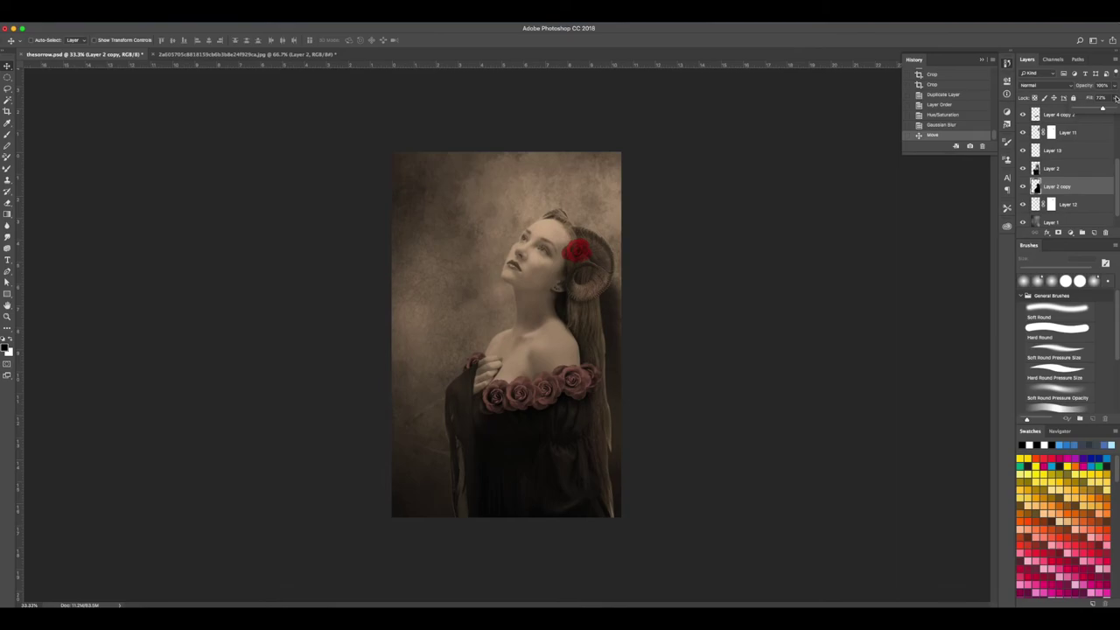
pyautogui.moveTo(1112, 85); pyautogui.dragTo(1100, 98)
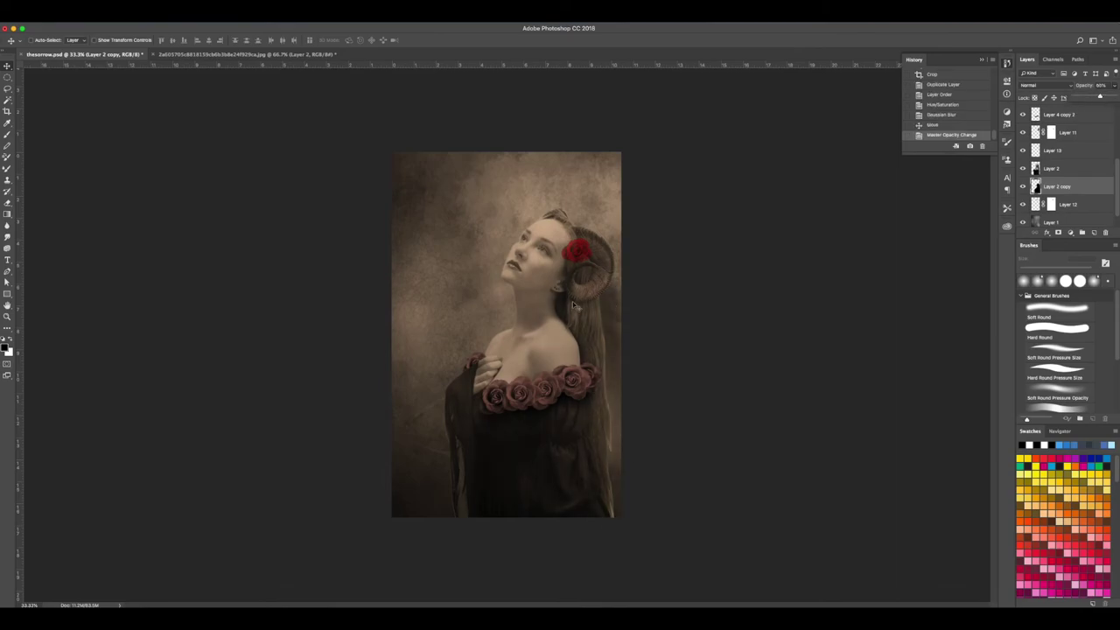
# Step: Open the Image Size settings for the ram photo
pyautogui.click(245, 54)
pyautogui.click(118, 9)
pyautogui.click(137, 82)
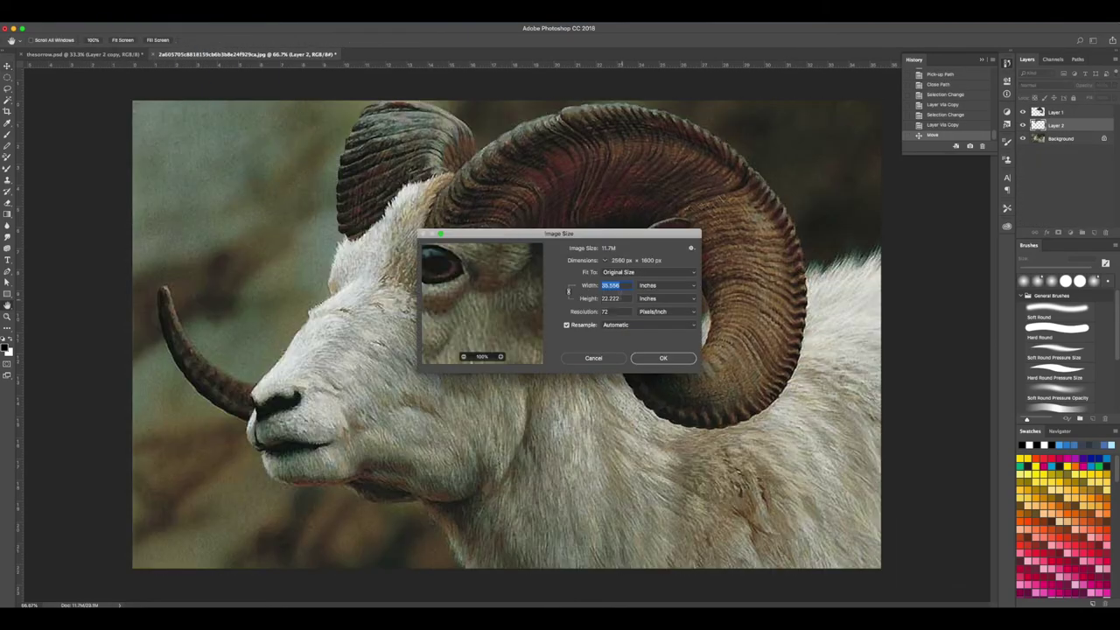
# Step: Dismiss Image Size and save the thesorrow.psd portrait to the Desktop as LadySatyr.psd
pyautogui.press('Escape')
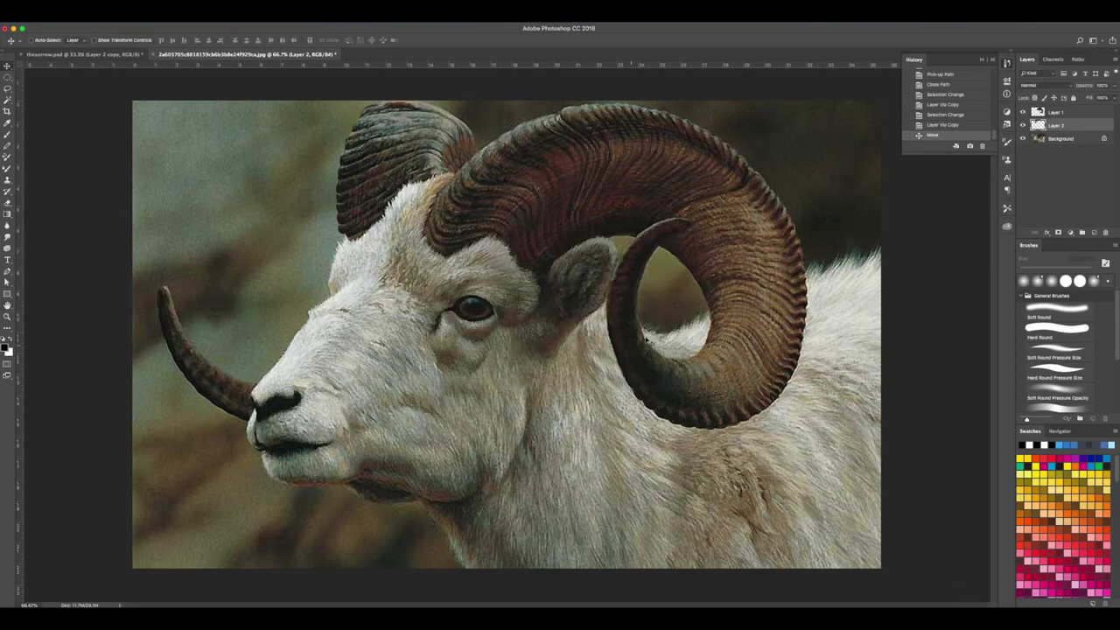
pyautogui.hotkey('ctrl', 'Tab')
pyautogui.hotkey('ctrl', 'shift', 's')
pyautogui.press('BackSpace')
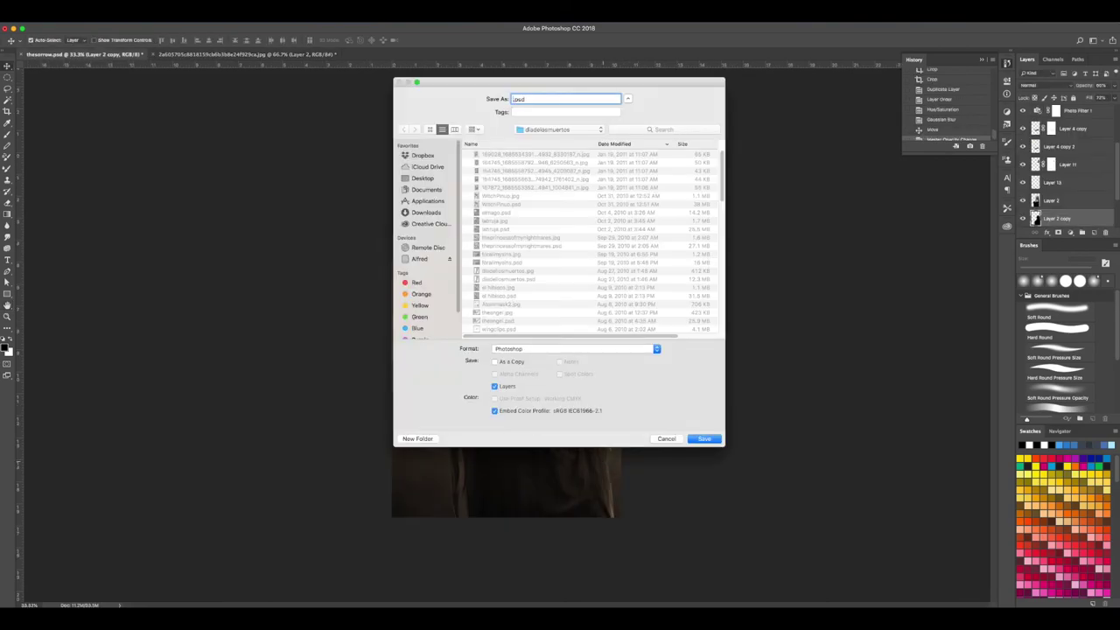
pyautogui.click(423, 178)
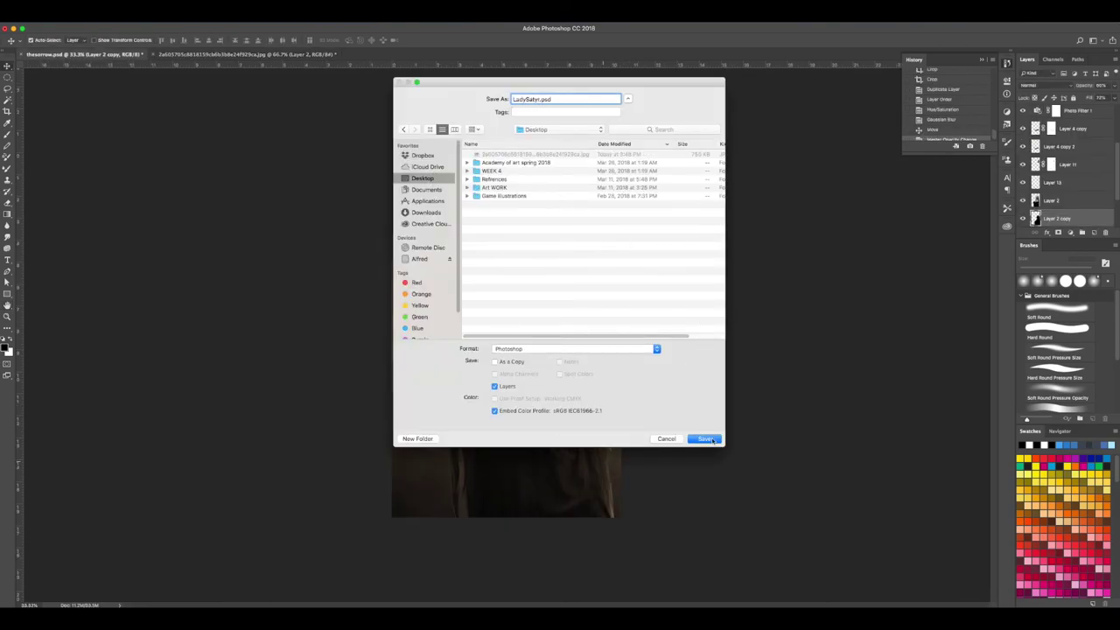
pyautogui.press('Return')
# Step: Export a JPEG copy named LadySatyr.jpg through Save for Web
pyautogui.click(79, 11)
pyautogui.moveTo(88, 129)
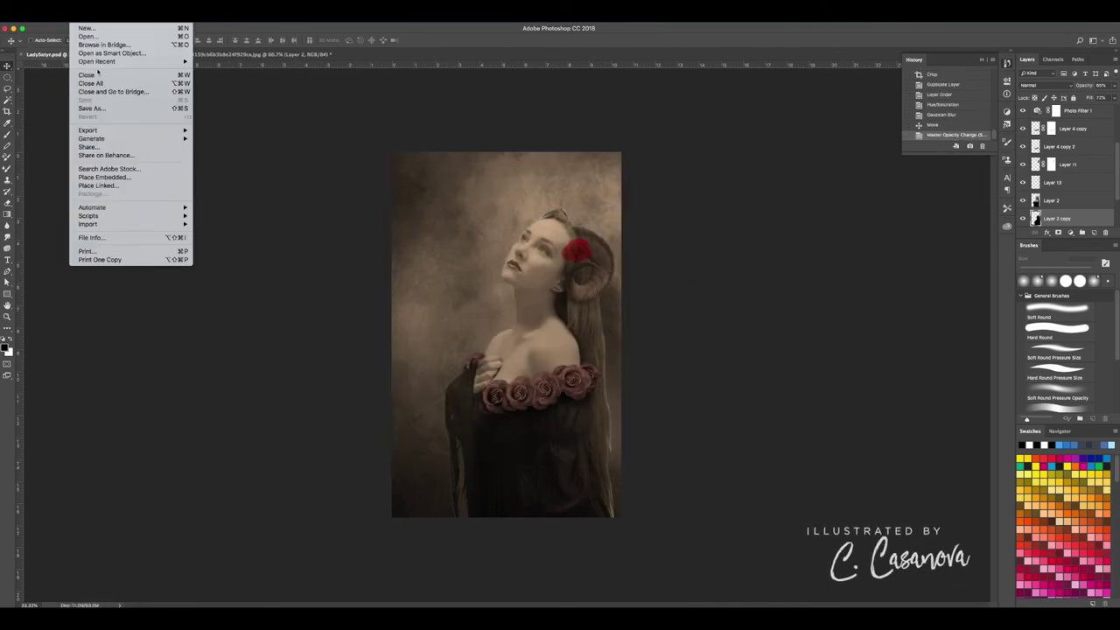
pyautogui.click(245, 149)
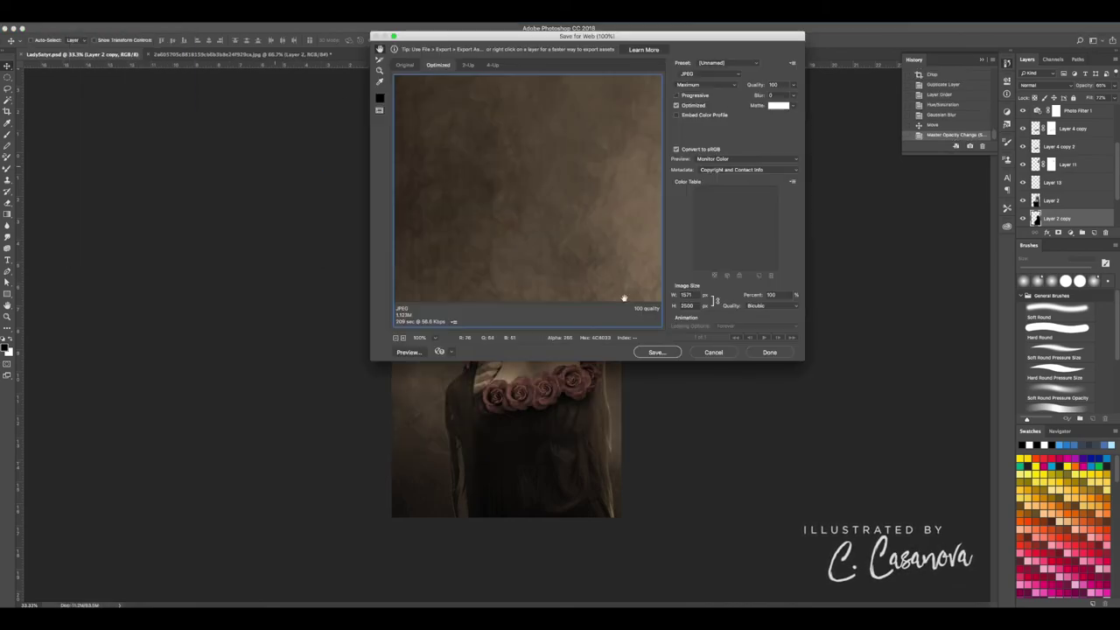
pyautogui.click(393, 35)
pyautogui.click(740, 533)
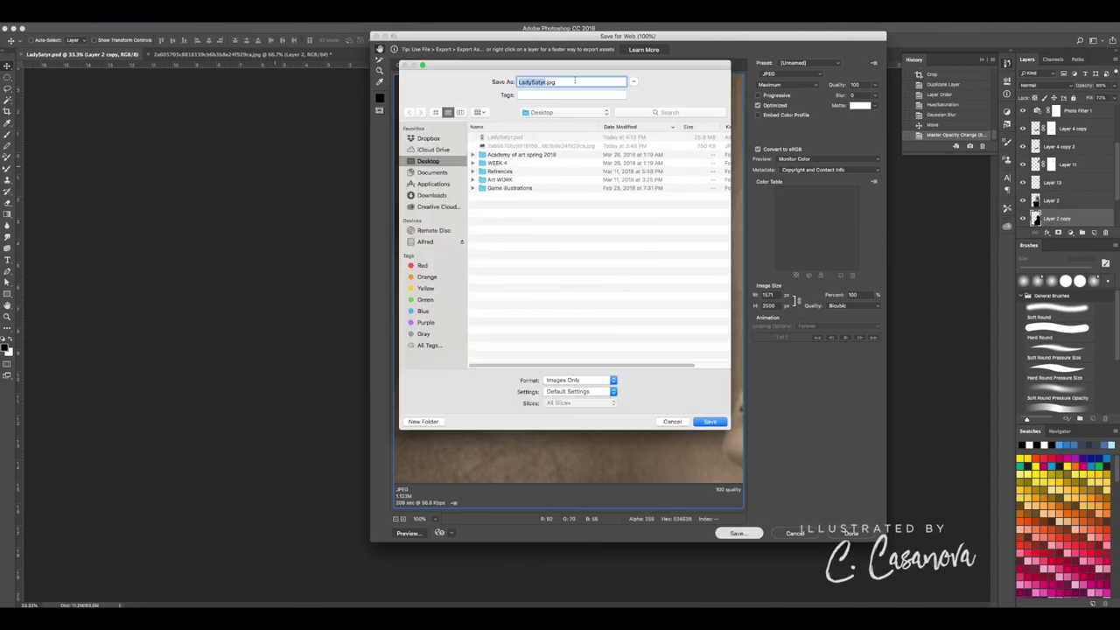
pyautogui.press('Return')
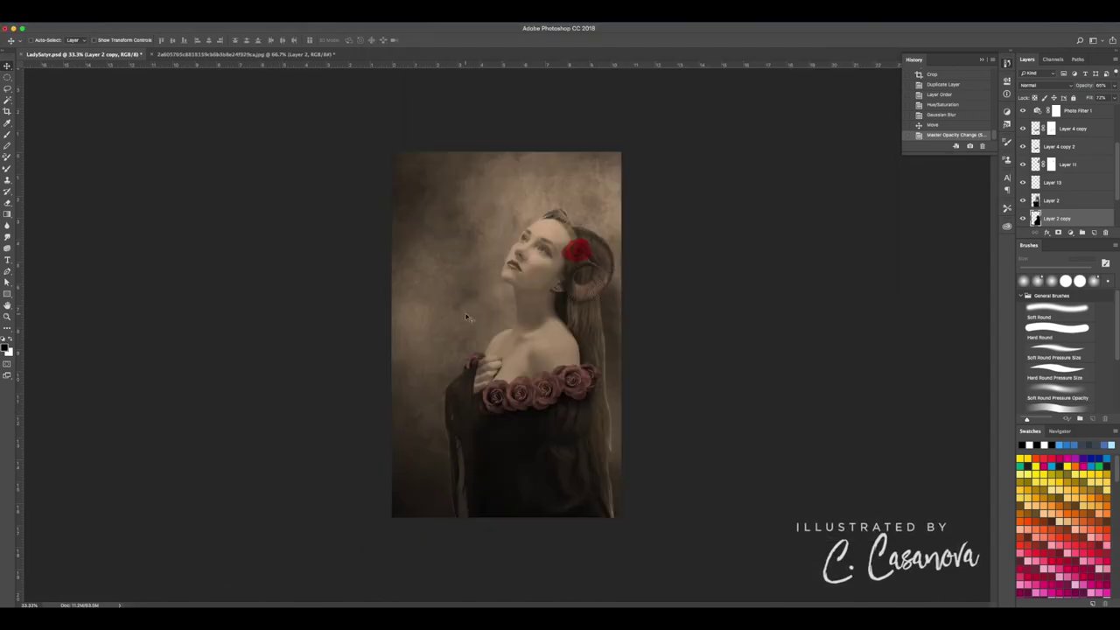